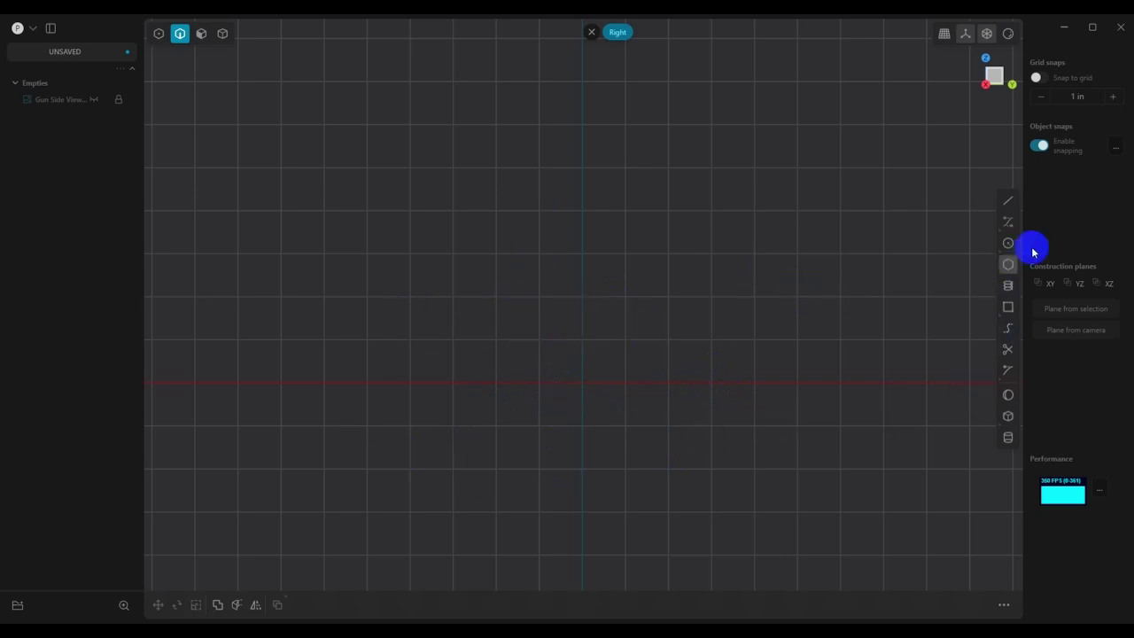
# - With grid snapping on, draw a straight two-point line, Line.001, across the upper Right view
pyautogui.click(1010, 222)
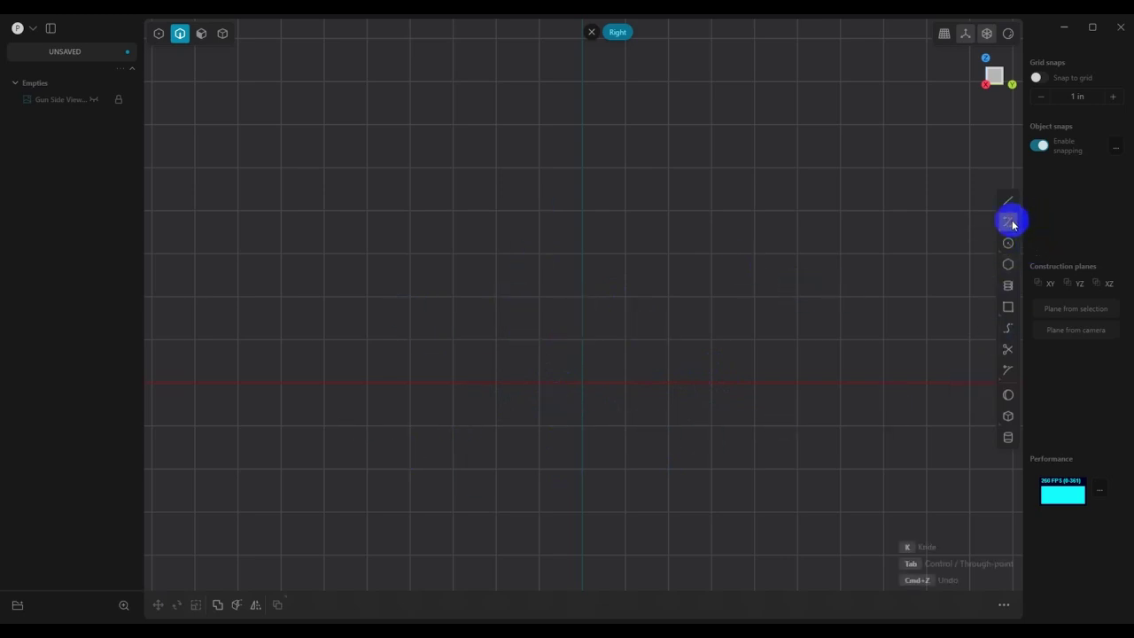
pyautogui.click(1036, 78)
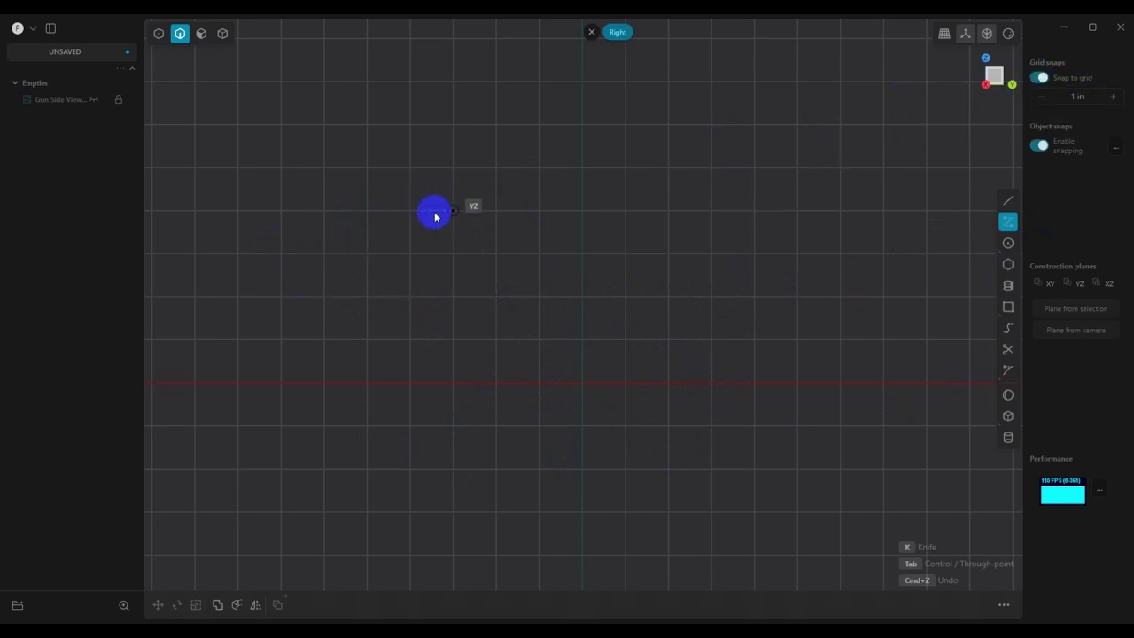
pyautogui.click(410, 210)
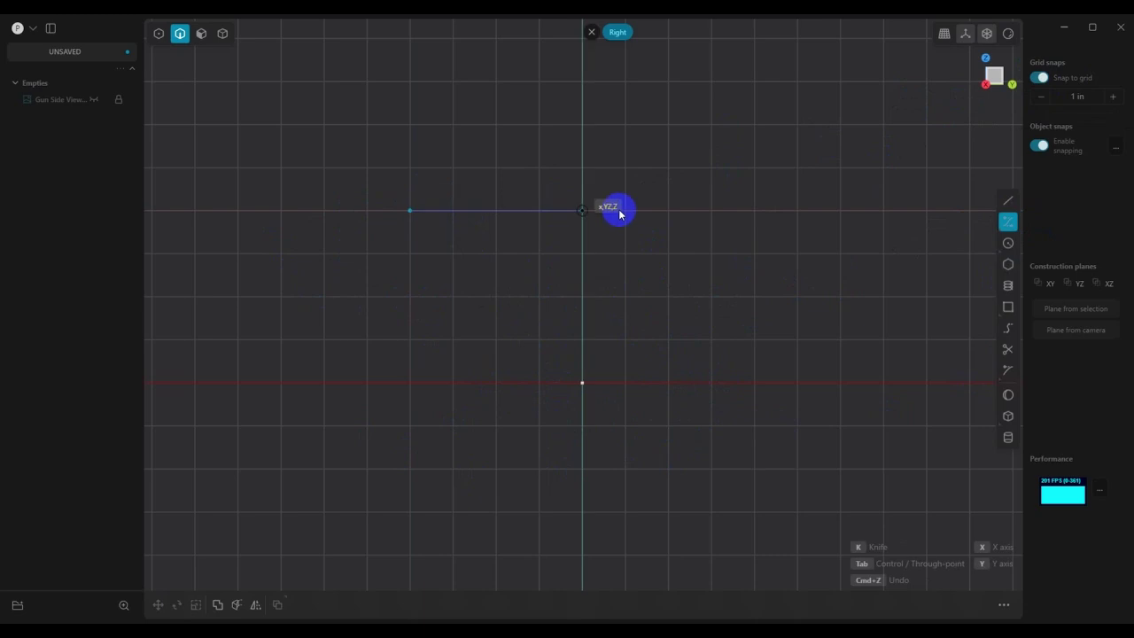
pyautogui.click(753, 211)
pyautogui.rightClick(717, 279)
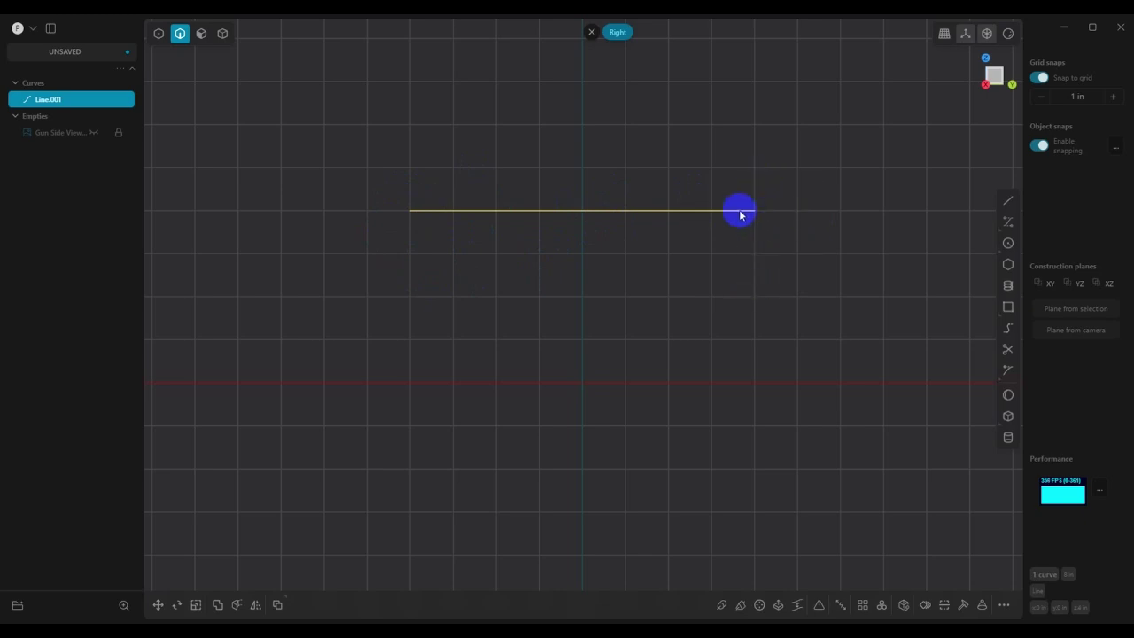
# - Select Line.001's left endpoint and start moving it, toggling the vertical Z constraint
pyautogui.click(158, 32)
pyautogui.click(410, 210)
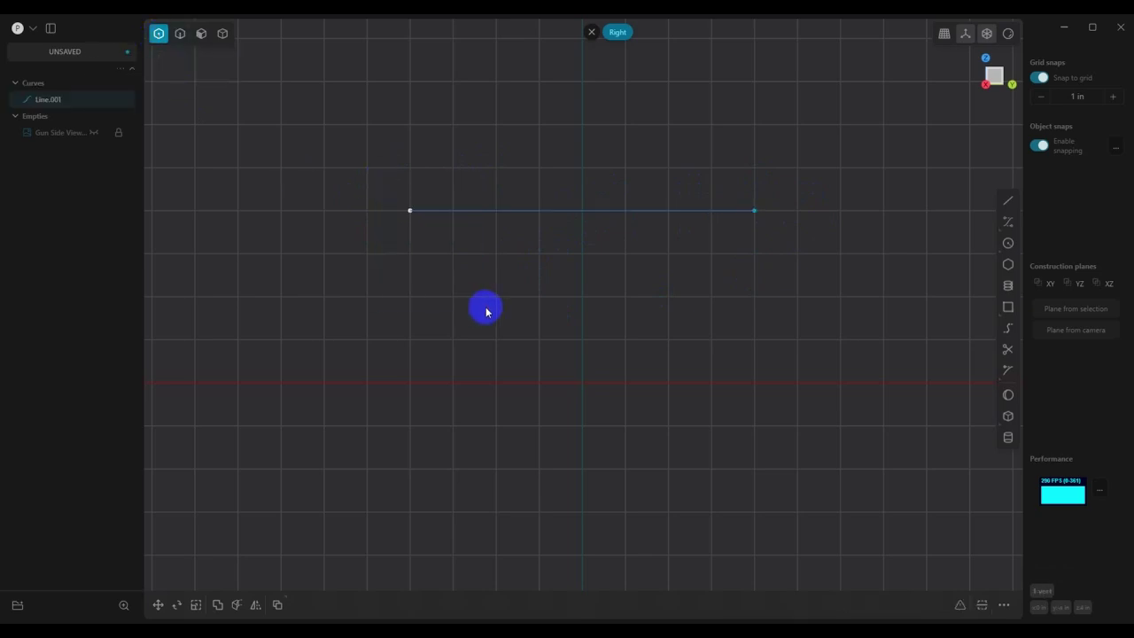
pyautogui.press('g')
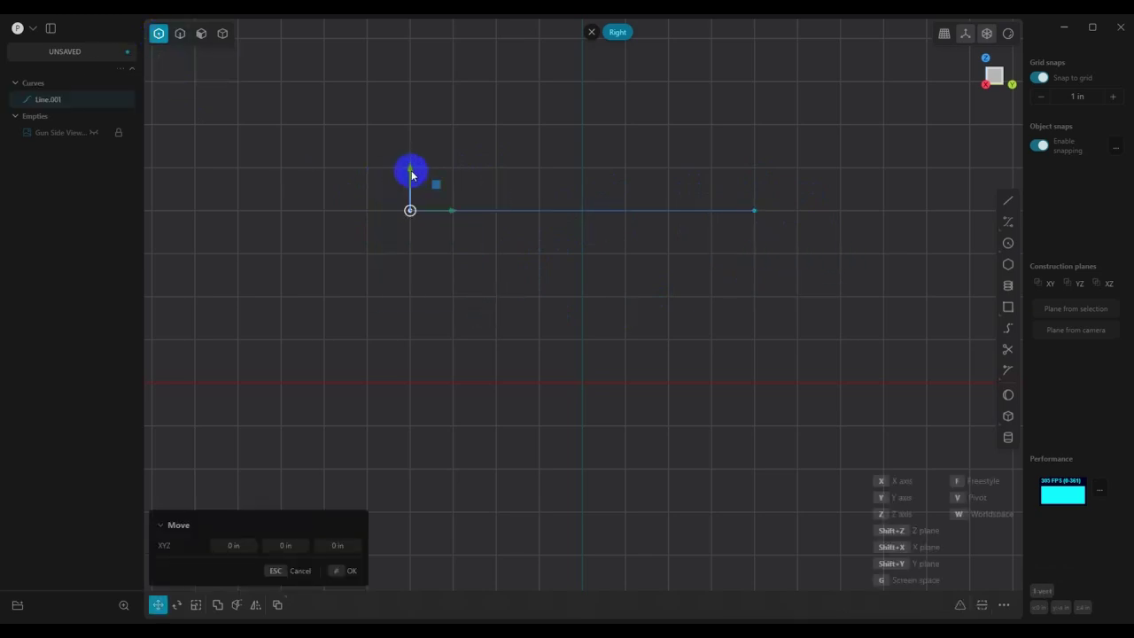
pyautogui.press('z')
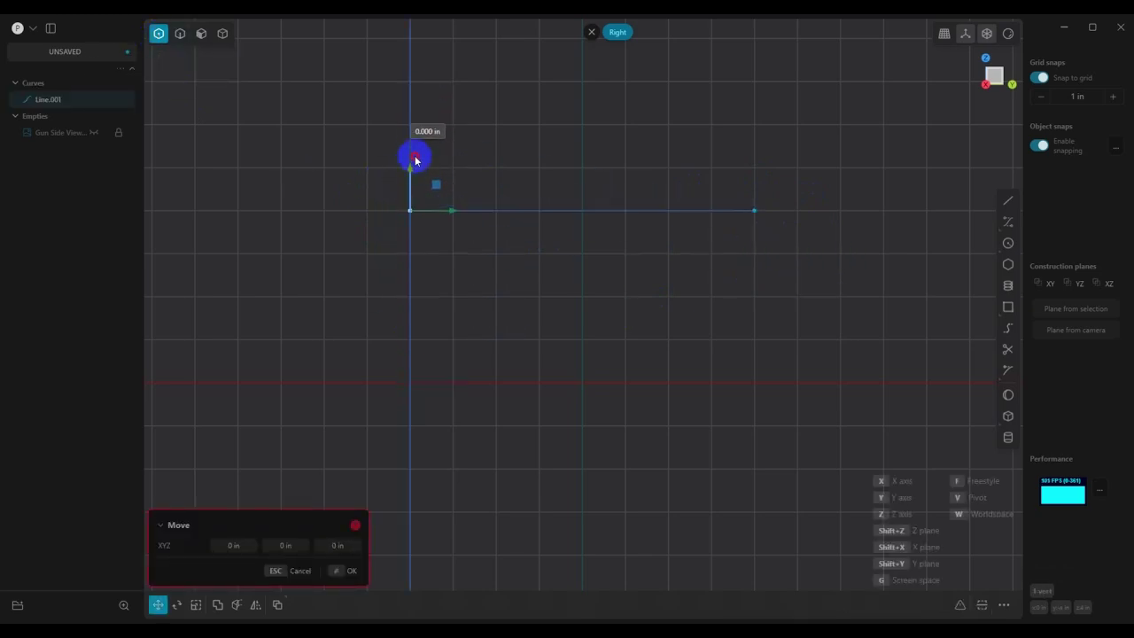
pyautogui.press('z')
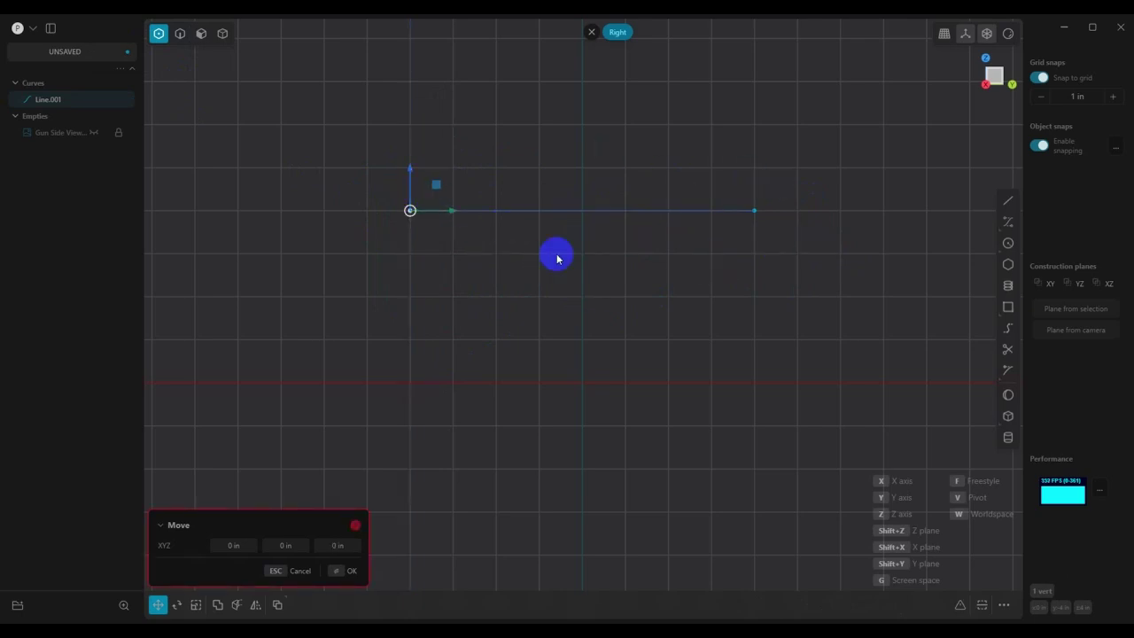
pyautogui.scroll(-1, 640, 339)
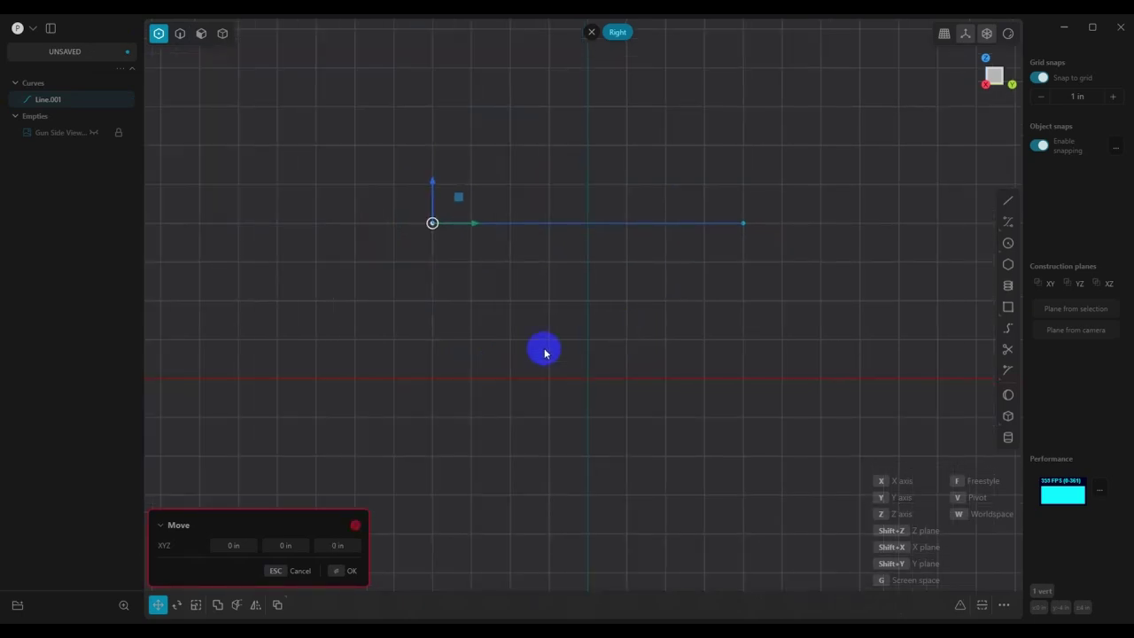
# - Confirm the endpoint move and draw a new curve, Curve.001, beneath the line
pyautogui.click(352, 571)
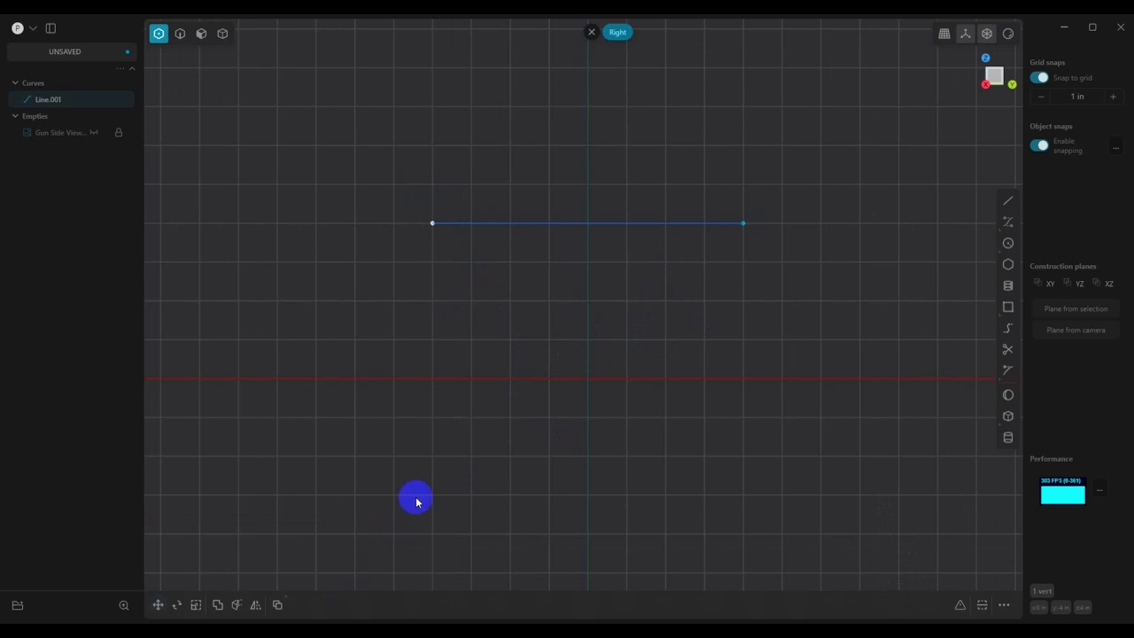
pyautogui.click(1007, 222)
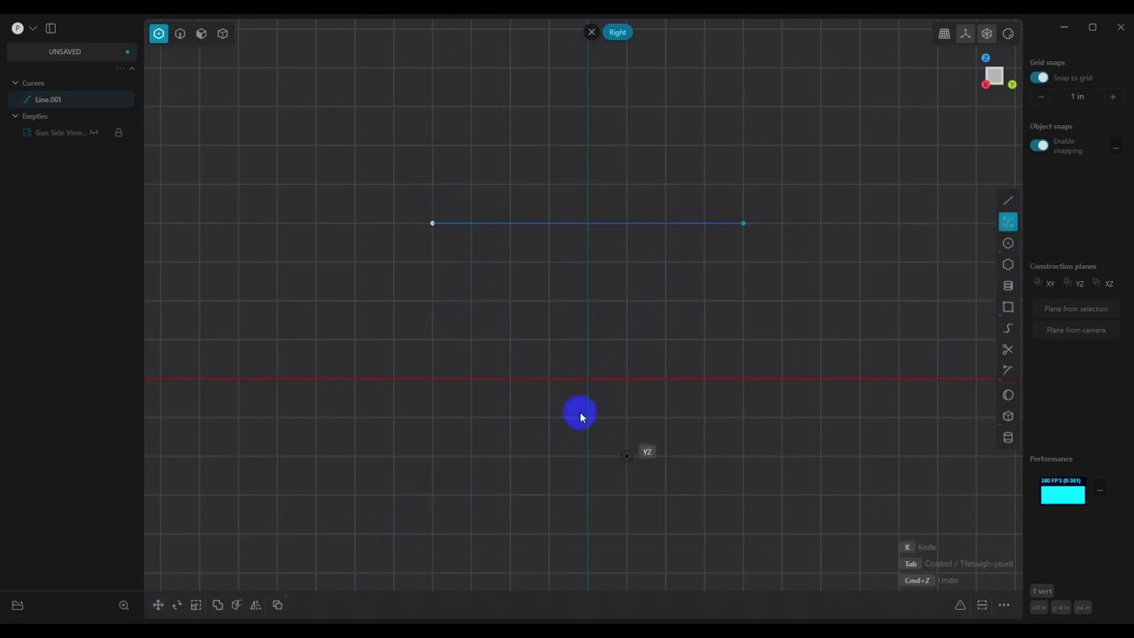
pyautogui.click(434, 304)
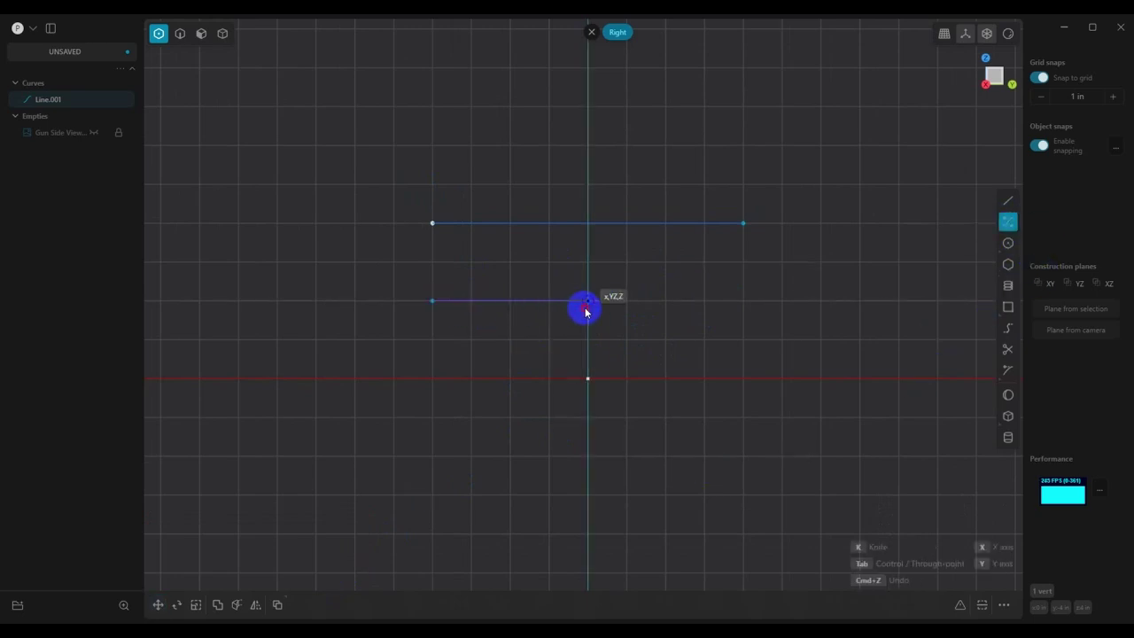
pyautogui.click(743, 303)
pyautogui.press('Return')
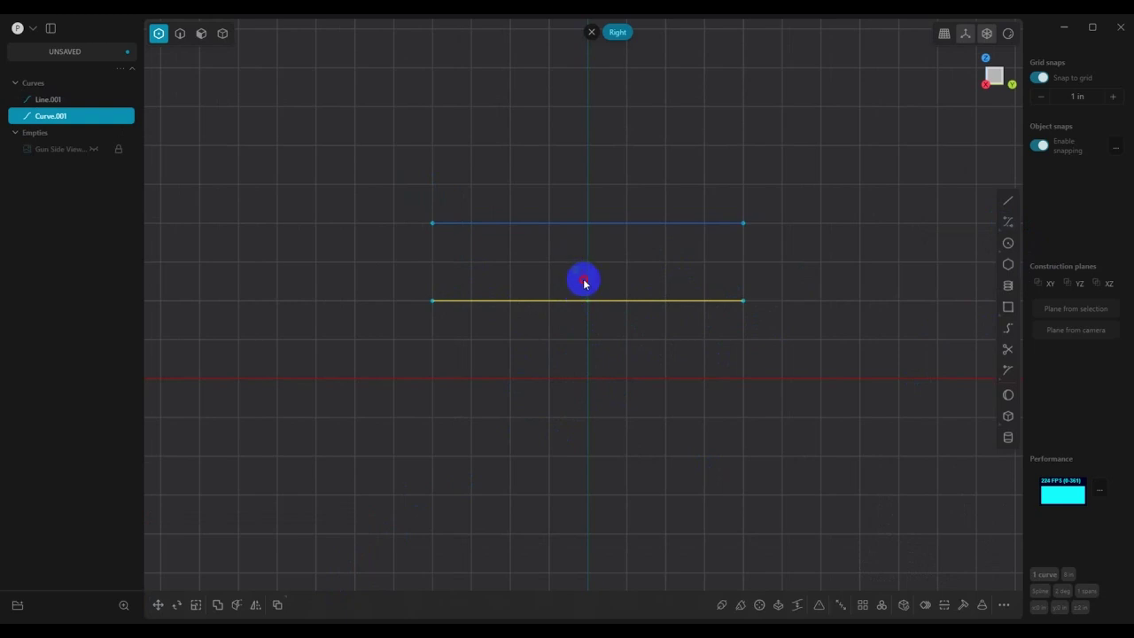
# - Raise Curve.001's middle control point 1 in so the curve arches
pyautogui.click(635, 345)
pyautogui.press('g')
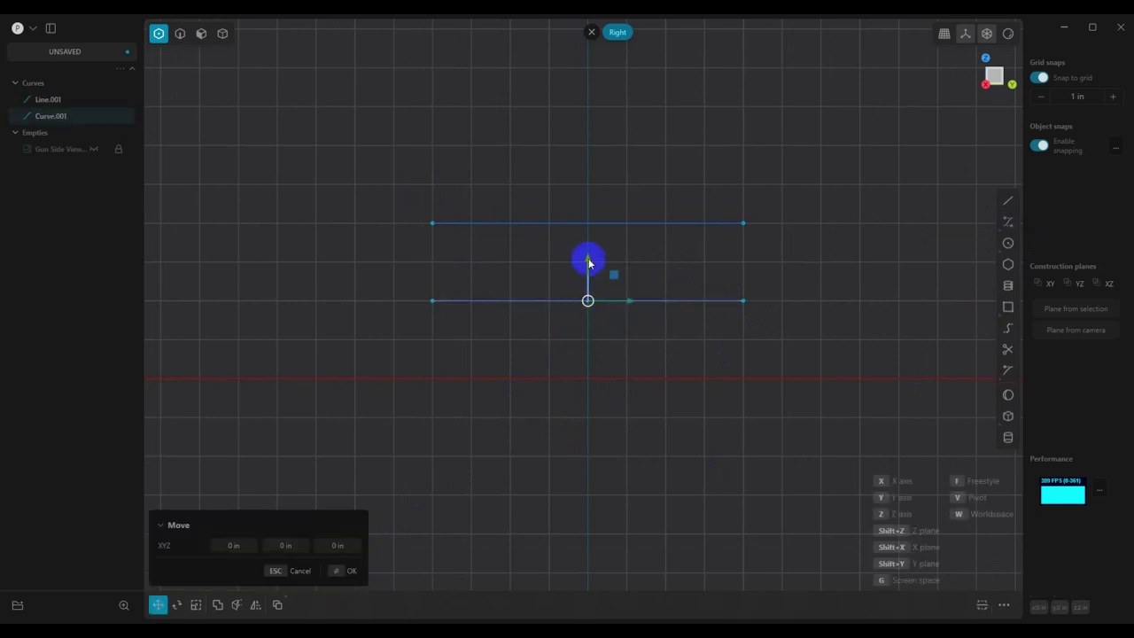
pyautogui.moveTo(589, 263); pyautogui.dragTo(587, 237)
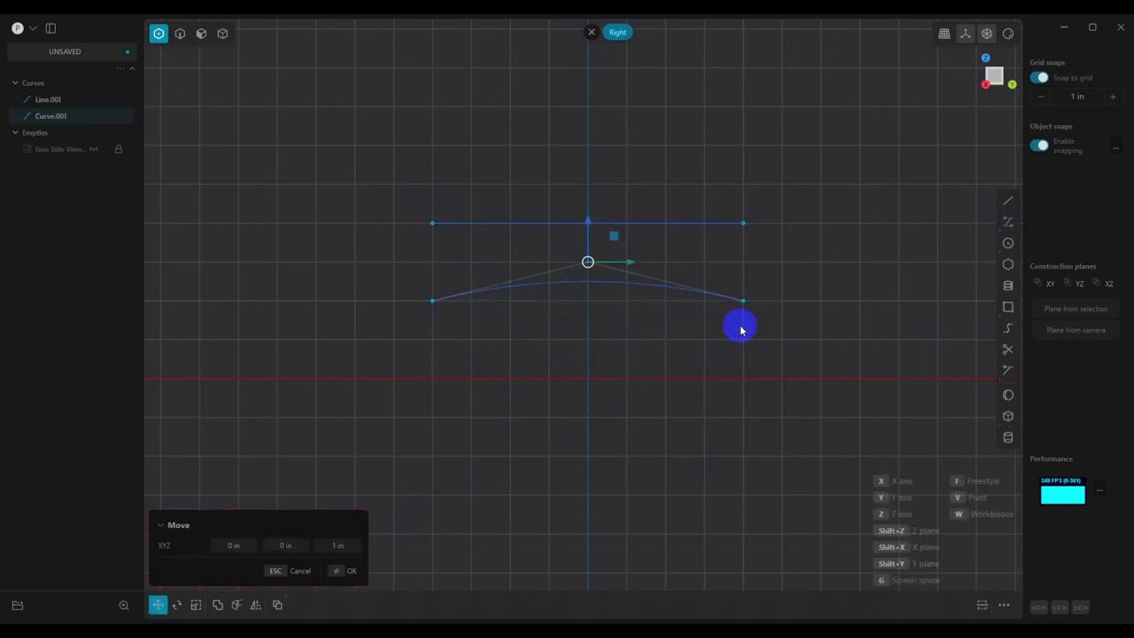
pyautogui.keyDown('shift'); pyautogui.moveTo(656, 423); pyautogui.dragTo(650, 352, button='middle'); pyautogui.keyUp('shift')
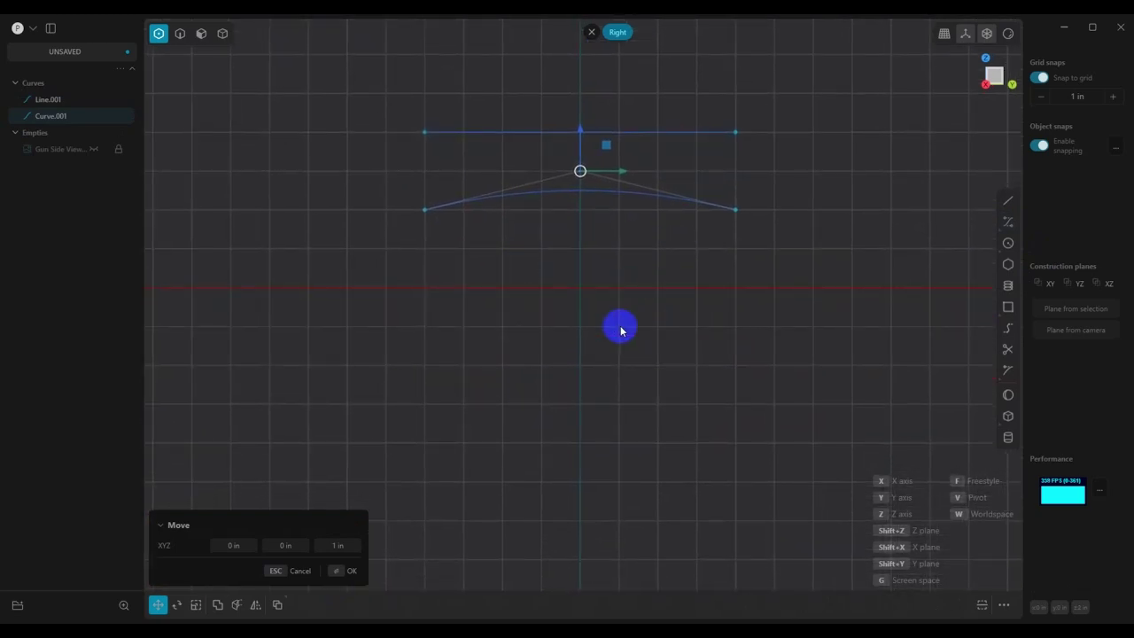
# - Confirm the 1 in move and draw Curve.002 along the red axis
pyautogui.click(349, 569)
pyautogui.click(1007, 221)
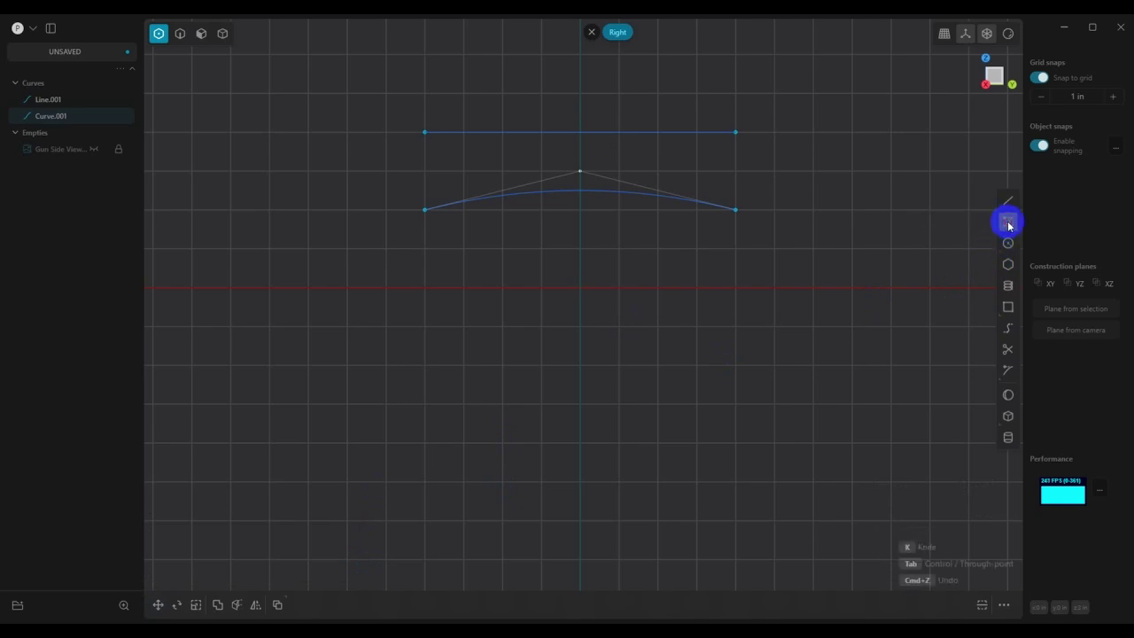
pyautogui.click(423, 289)
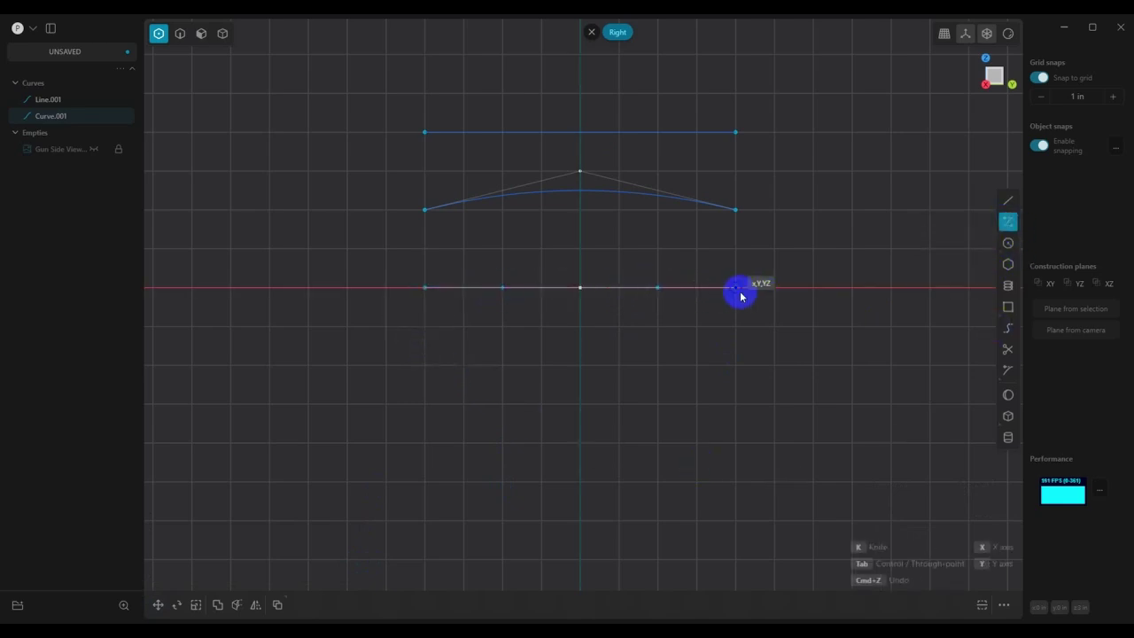
pyautogui.click(737, 288)
pyautogui.rightClick(749, 312)
# - Lift Curve.002's two inner control points 1 in into a flatter arch
pyautogui.moveTo(479, 258); pyautogui.dragTo(693, 341)
pyautogui.press('g')
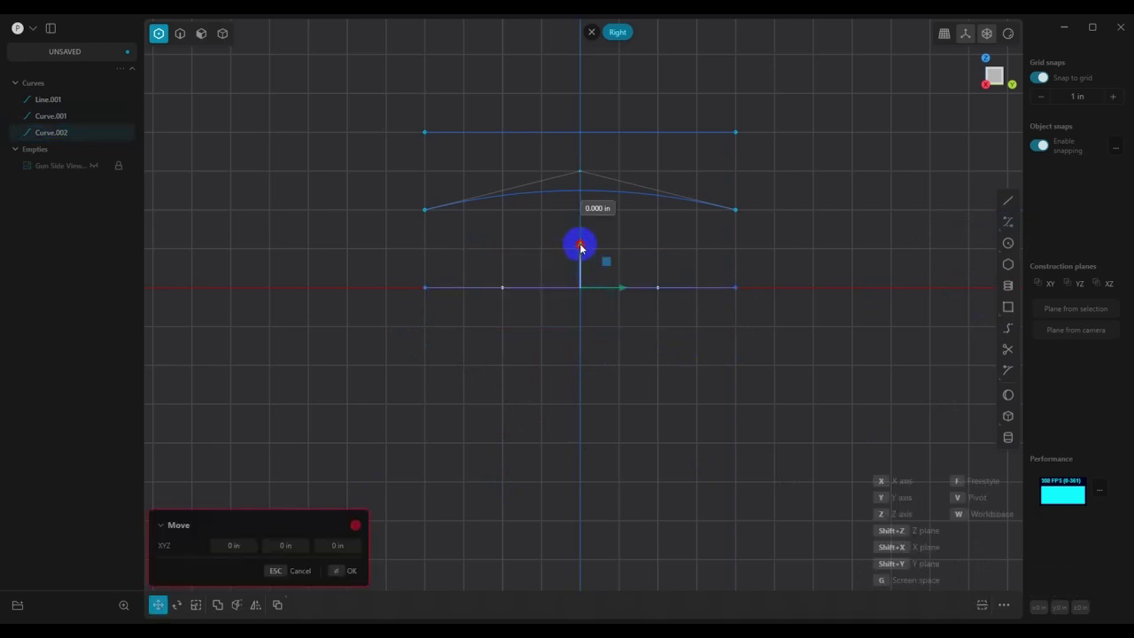
pyautogui.moveTo(581, 246); pyautogui.dragTo(582, 221)
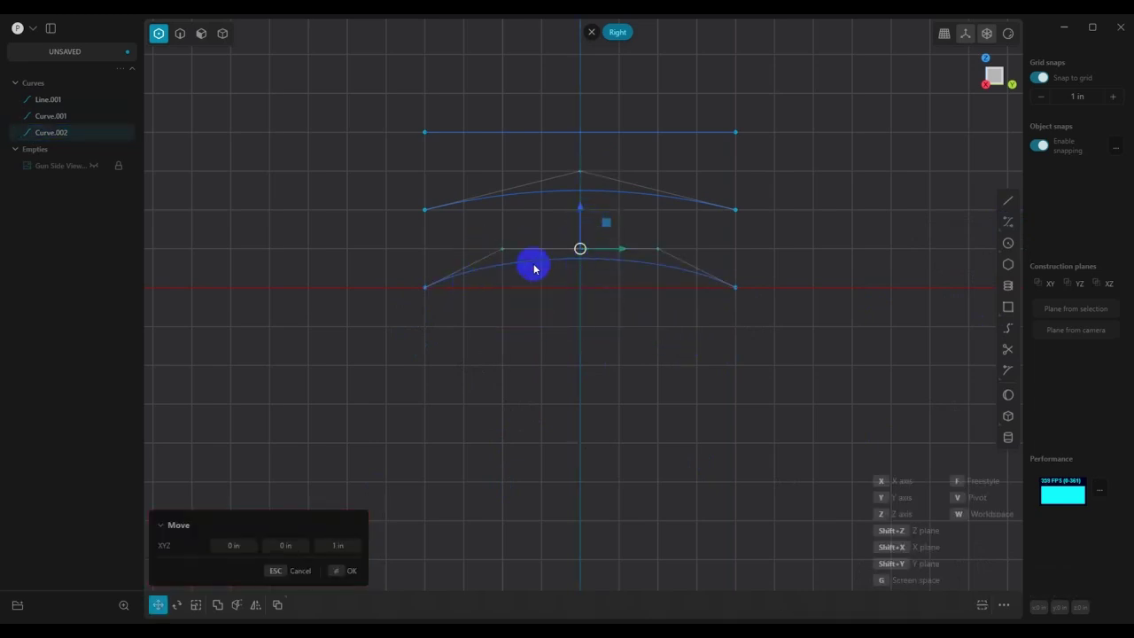
pyautogui.click(345, 570)
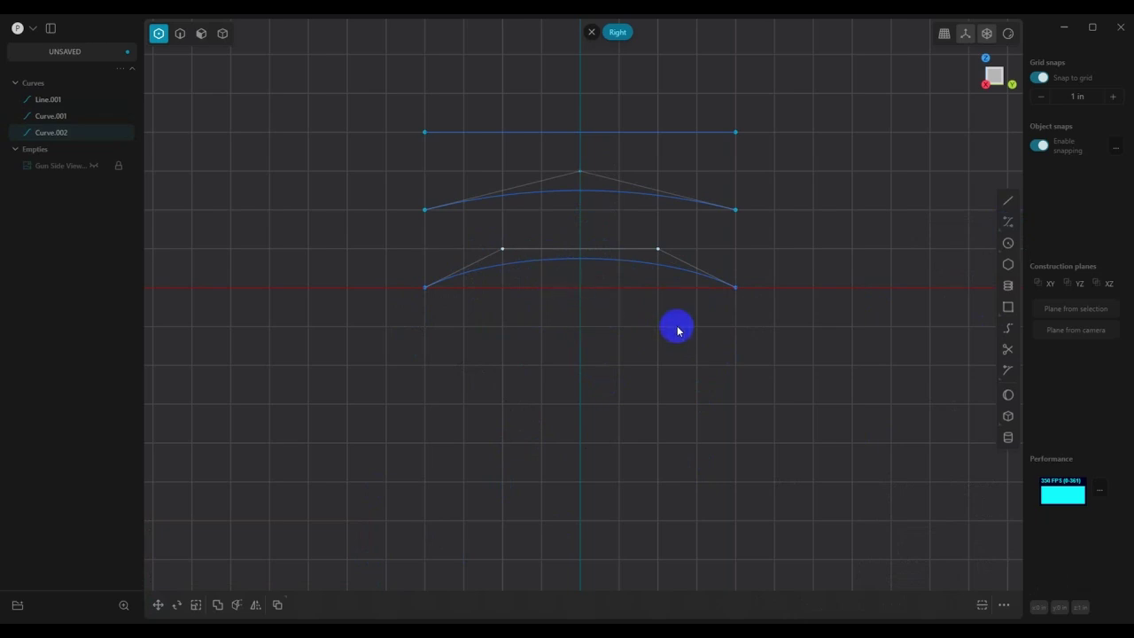
# - Draw Curve.003 below the others and raise its inner control points 1 in
pyautogui.click(1007, 221)
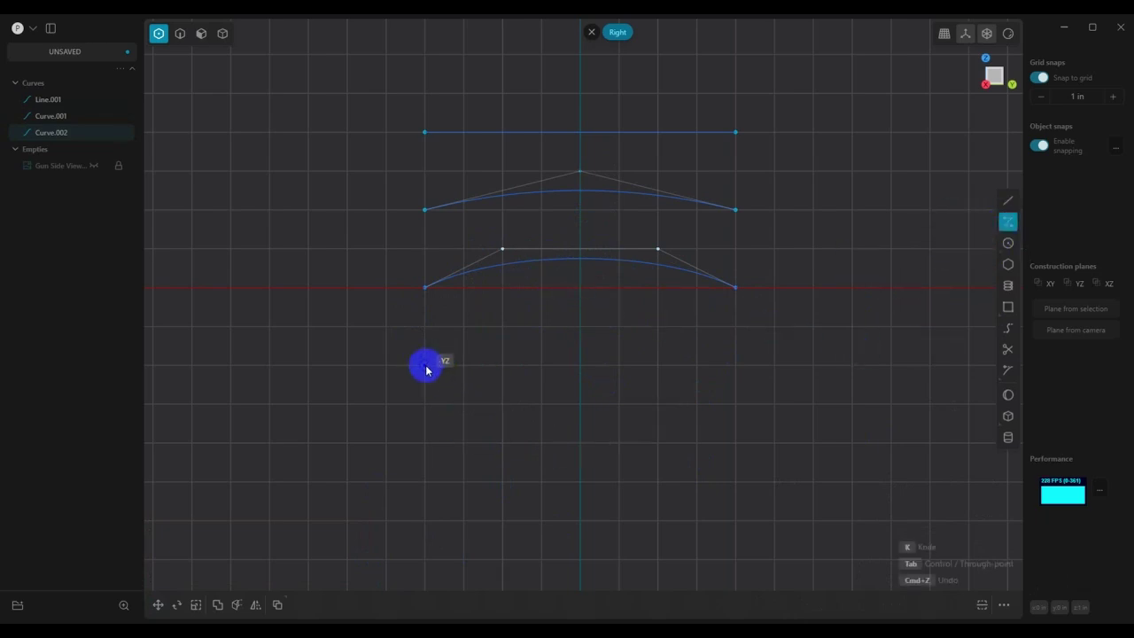
pyautogui.click(426, 366)
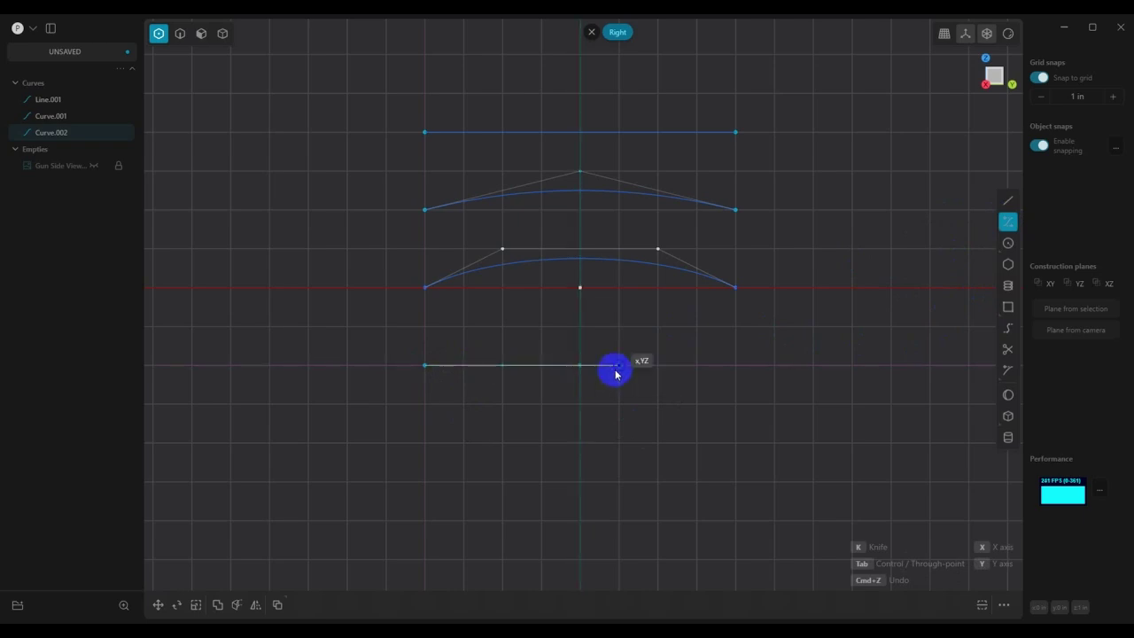
pyautogui.doubleClick(740, 374)
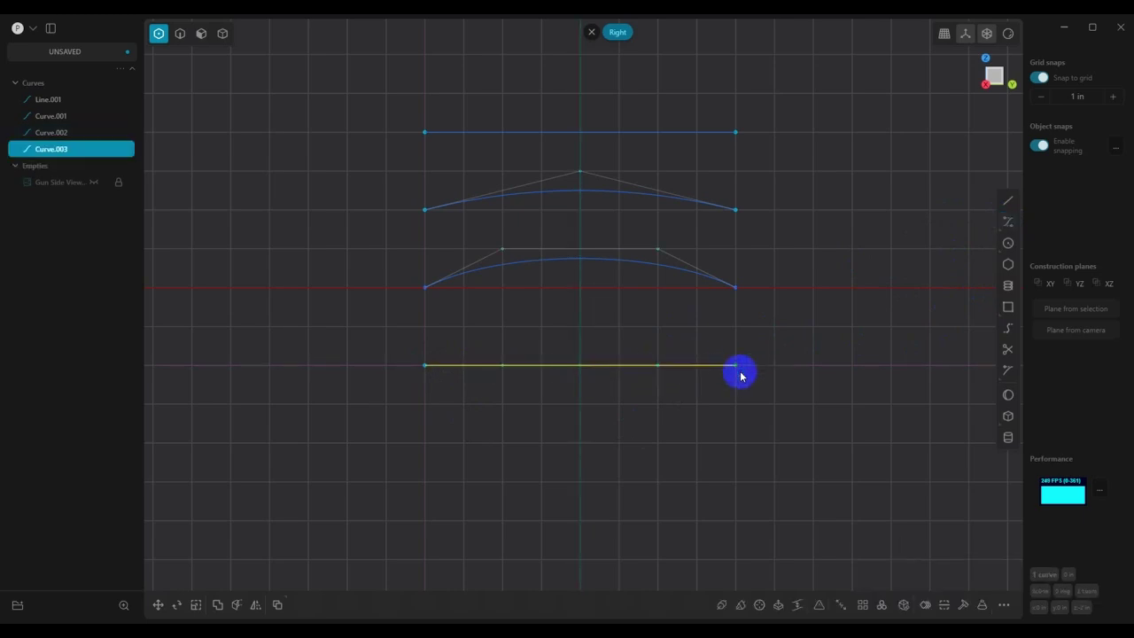
pyautogui.moveTo(476, 332); pyautogui.dragTo(681, 392)
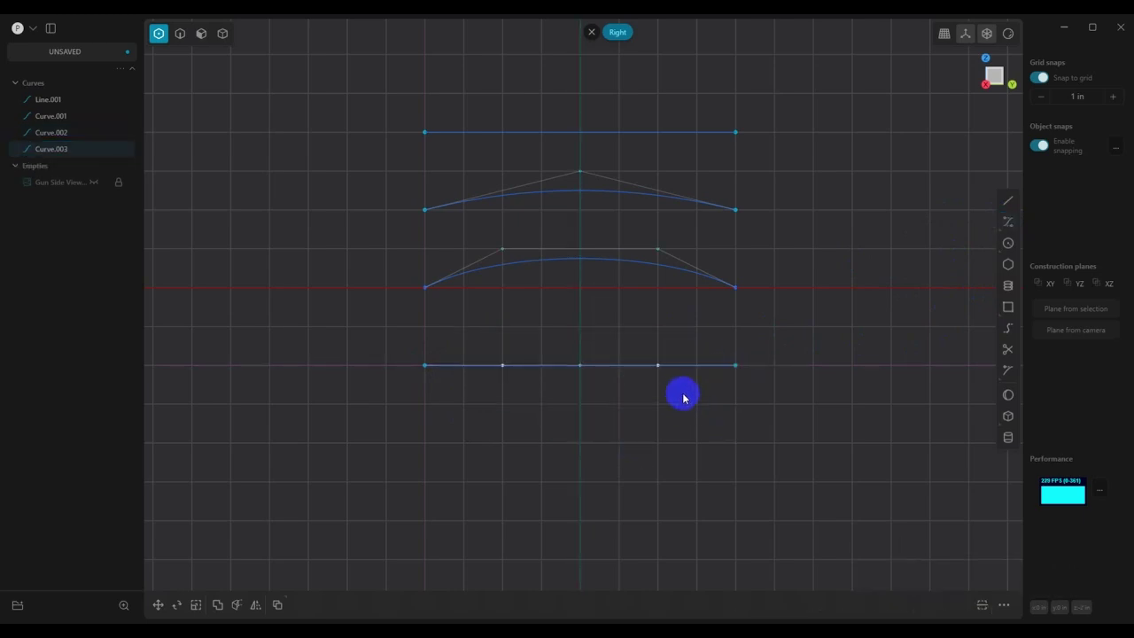
pyautogui.press('g')
pyautogui.moveTo(580, 330); pyautogui.dragTo(577, 281)
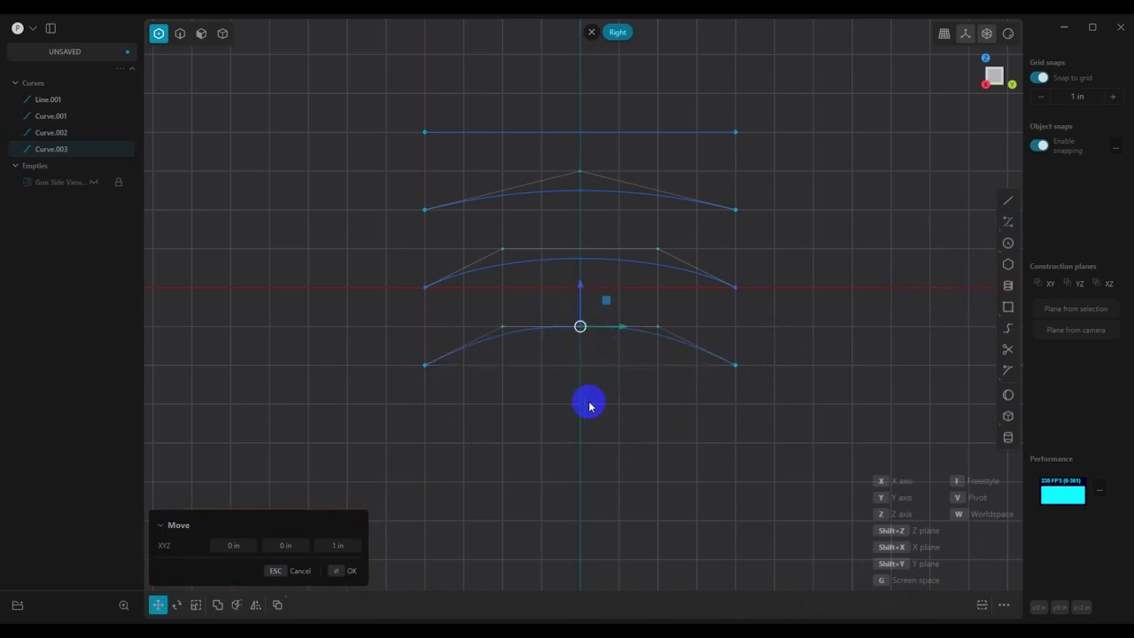
pyautogui.click(348, 571)
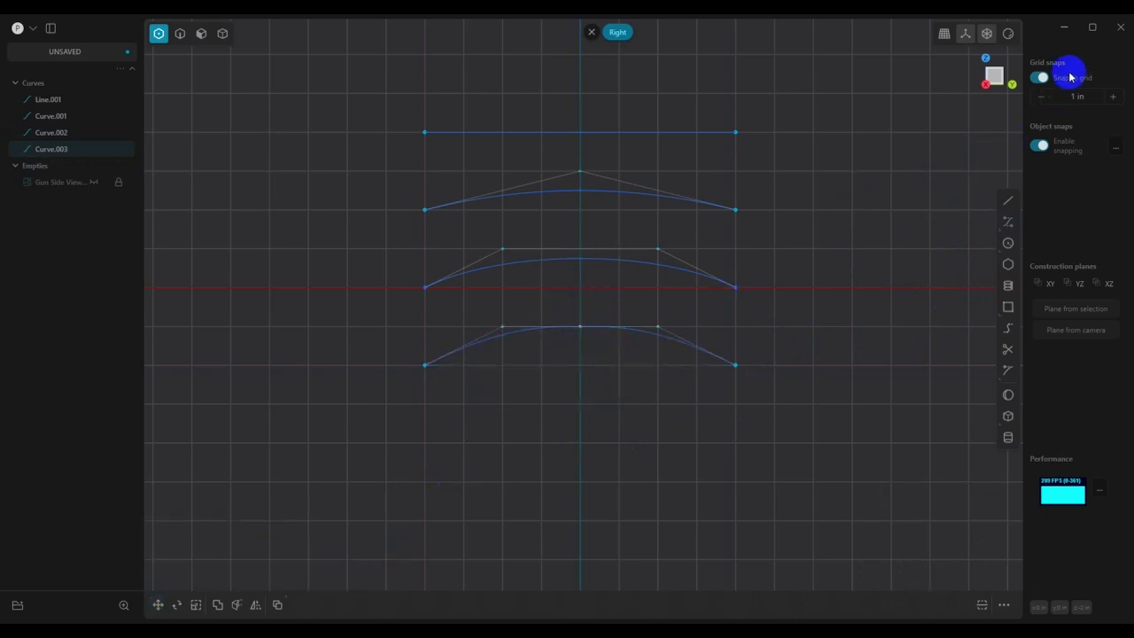
# - With grid snapping off, nudge Curve.003's middle point up about 0.334 in
pyautogui.click(1039, 78)
pyautogui.press('g')
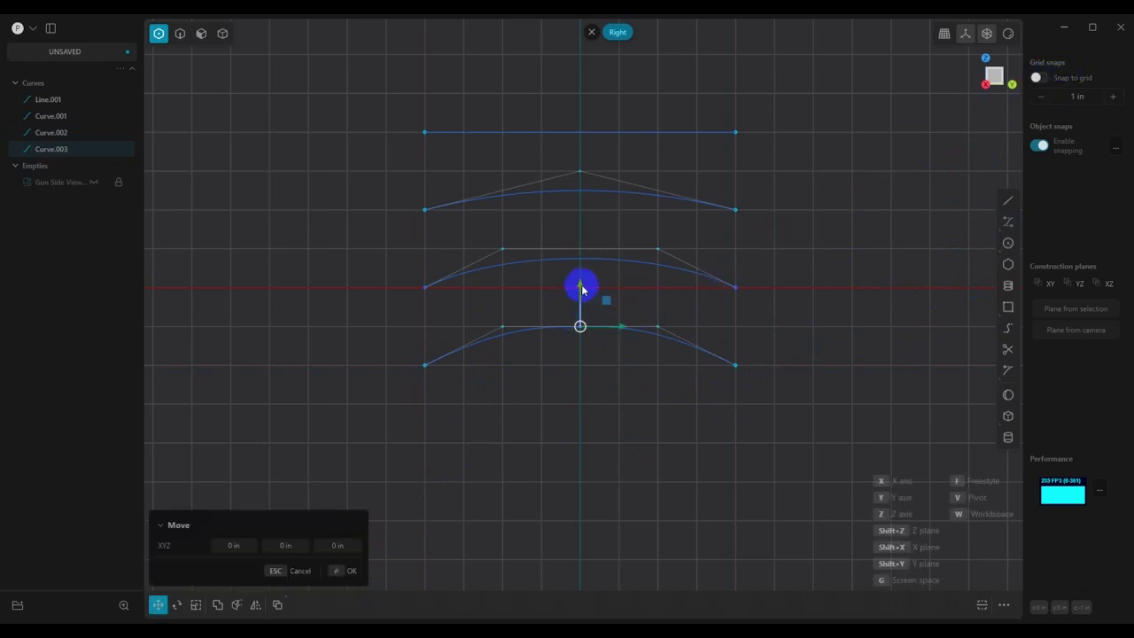
pyautogui.moveTo(579, 287); pyautogui.dragTo(578, 278)
pyautogui.click(349, 571)
# - With grid snapping on, draw flat three-point Curve.004 along the grid row below the curves
pyautogui.scroll(-1, 589, 504)
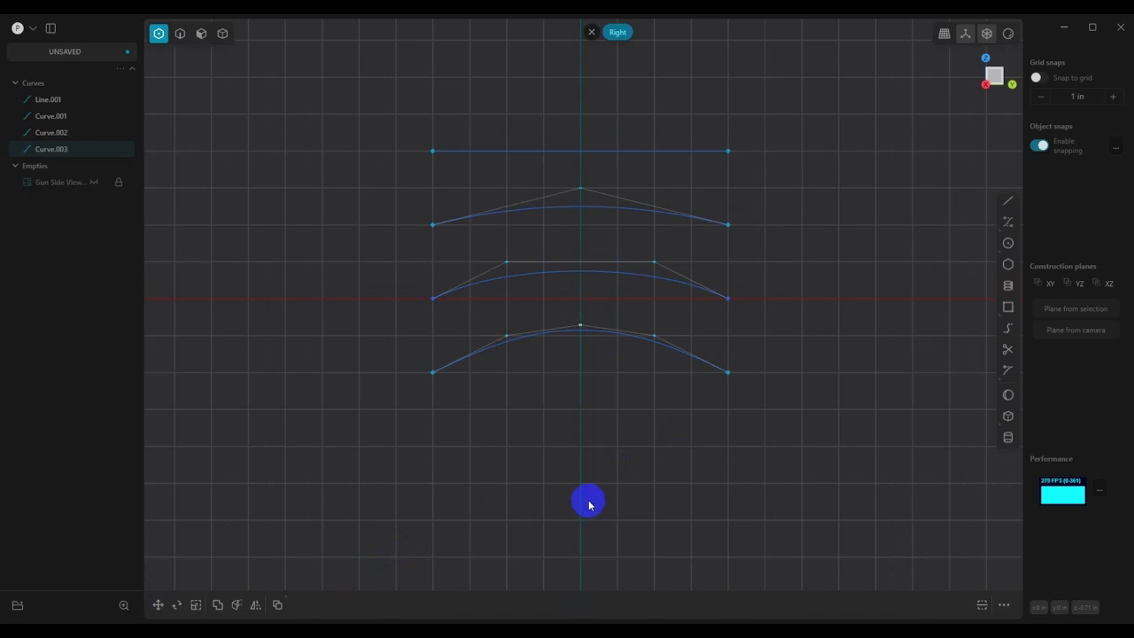
pyautogui.keyDown('shift'); pyautogui.moveTo(685, 475); pyautogui.dragTo(675, 367, button='middle'); pyautogui.keyUp('shift')
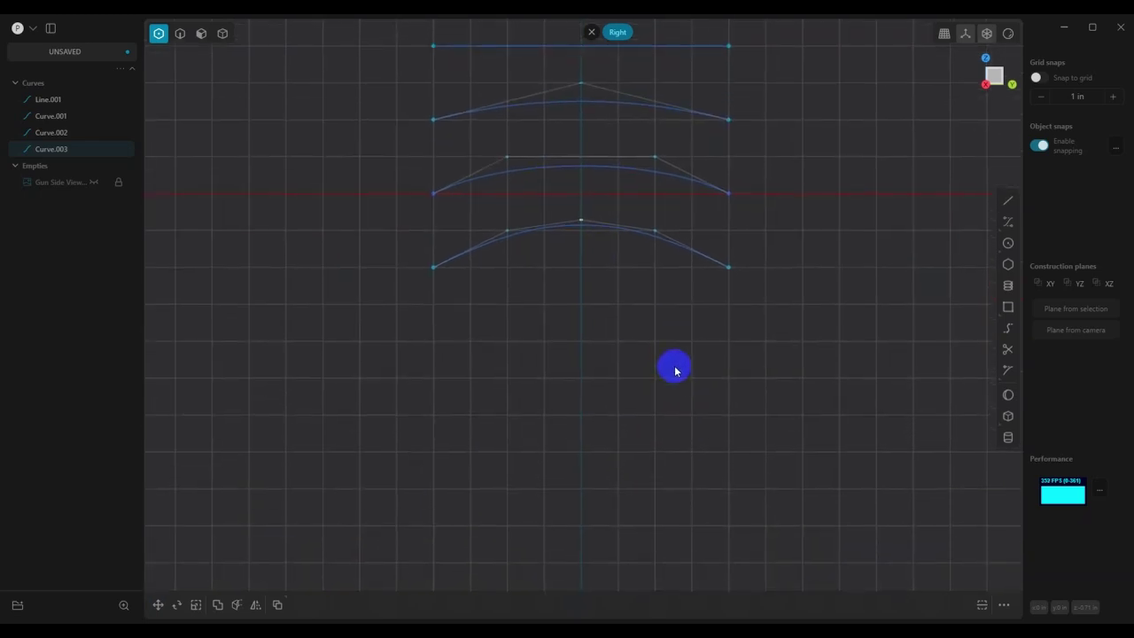
pyautogui.click(1007, 220)
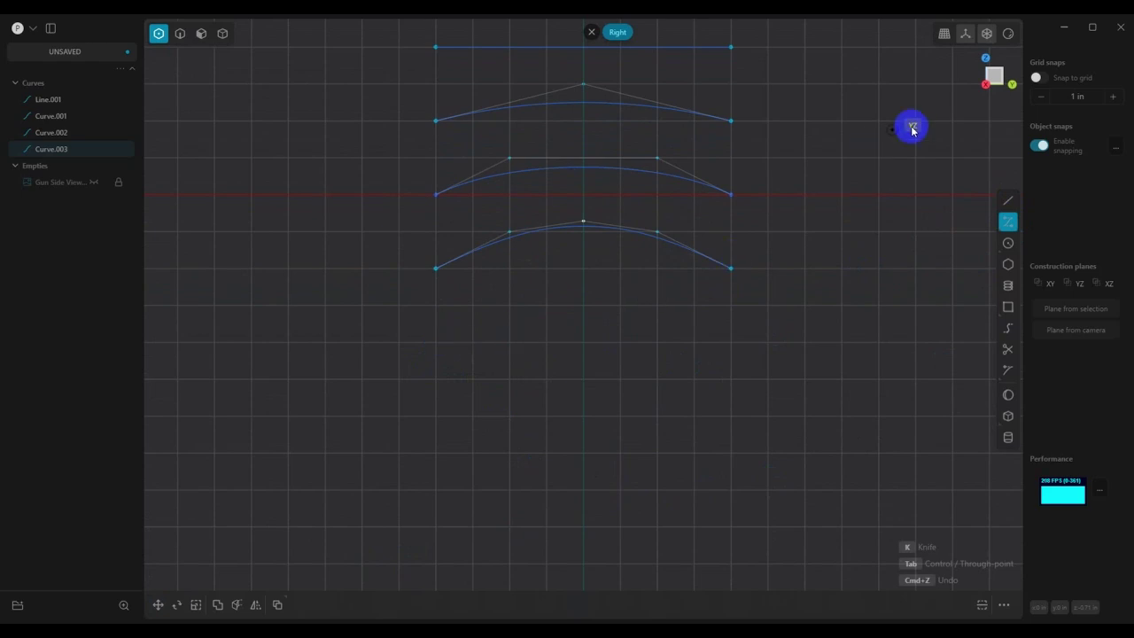
pyautogui.click(1036, 79)
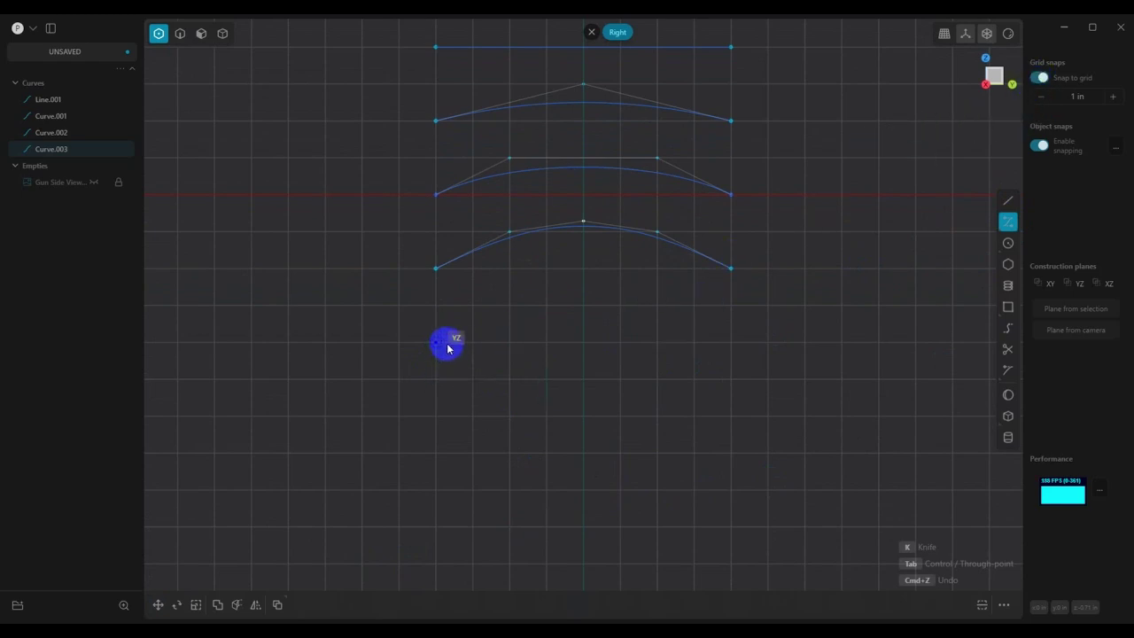
pyautogui.click(447, 348)
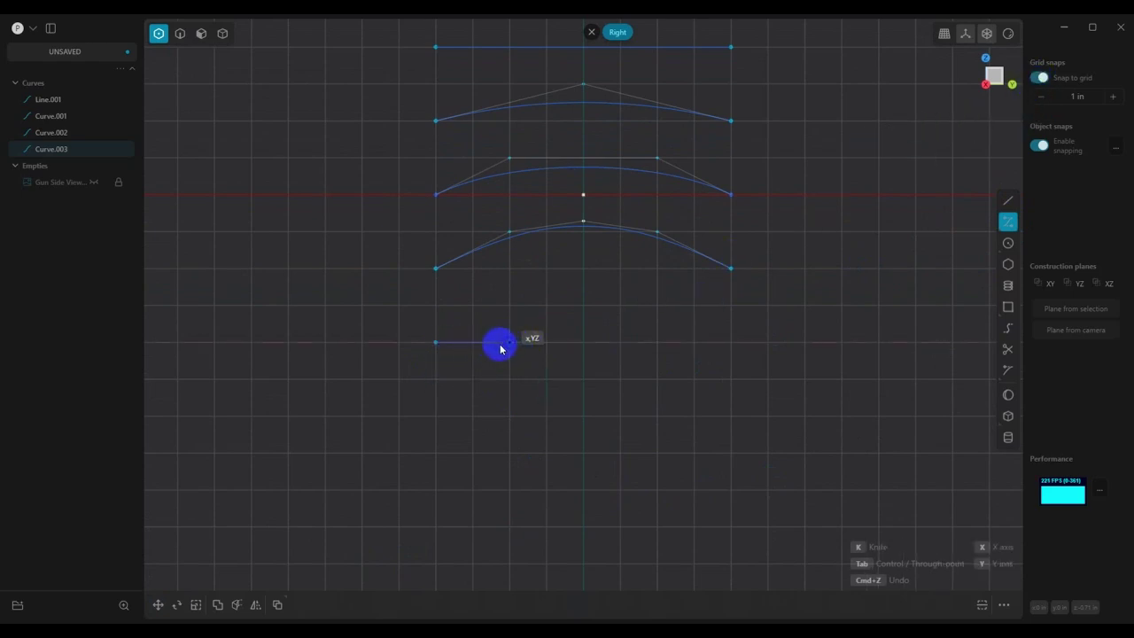
pyautogui.click(582, 344)
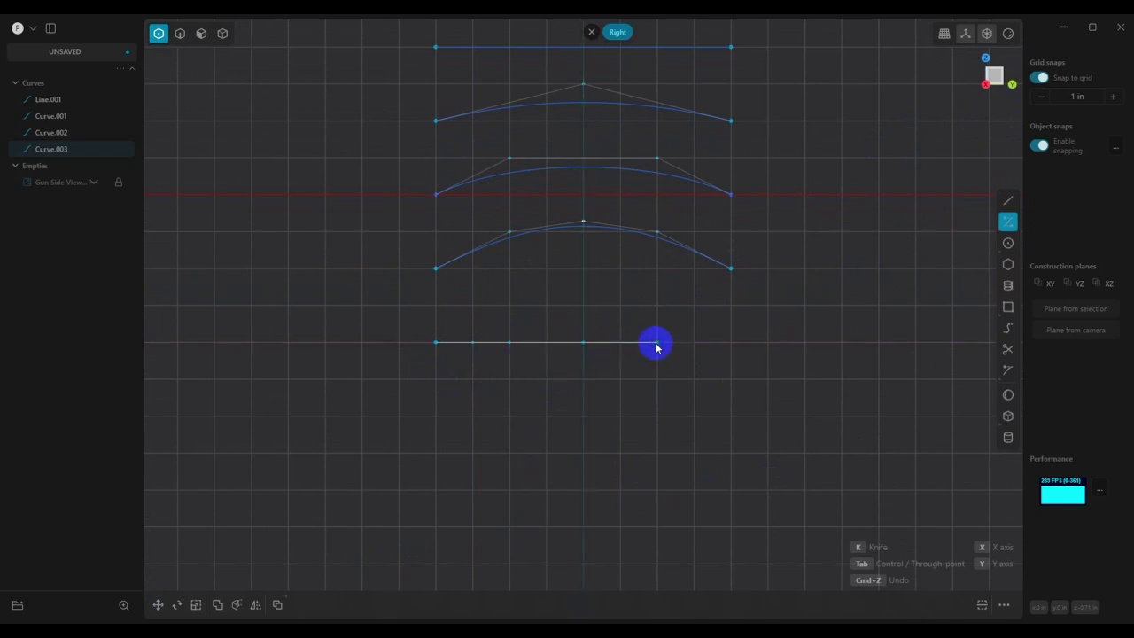
pyautogui.click(730, 342)
pyautogui.press('Return')
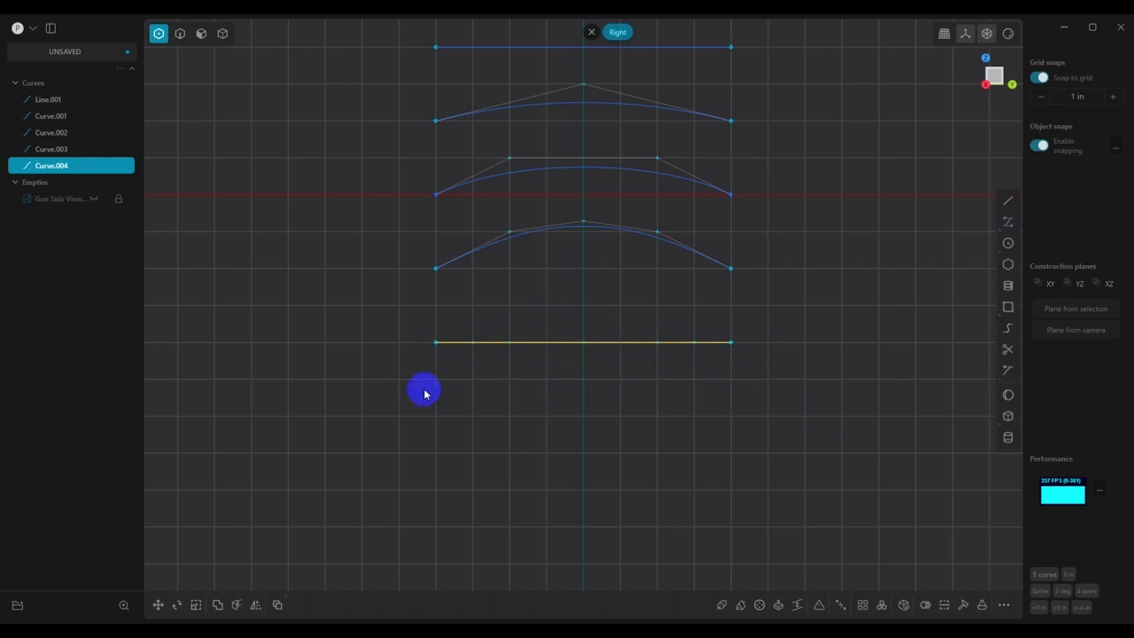
pyautogui.moveTo(460, 311); pyautogui.dragTo(707, 374)
# - Raise Curve.004's inner control points 1 in, then lower the middle three by 1 in
pyautogui.press('g')
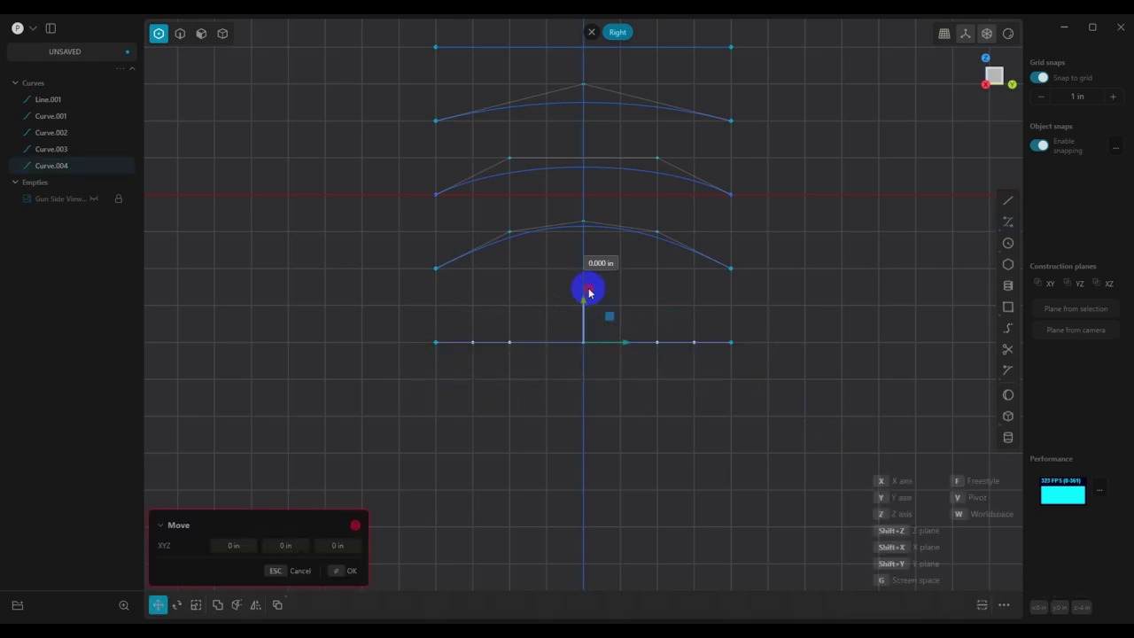
pyautogui.moveTo(588, 292); pyautogui.dragTo(587, 273)
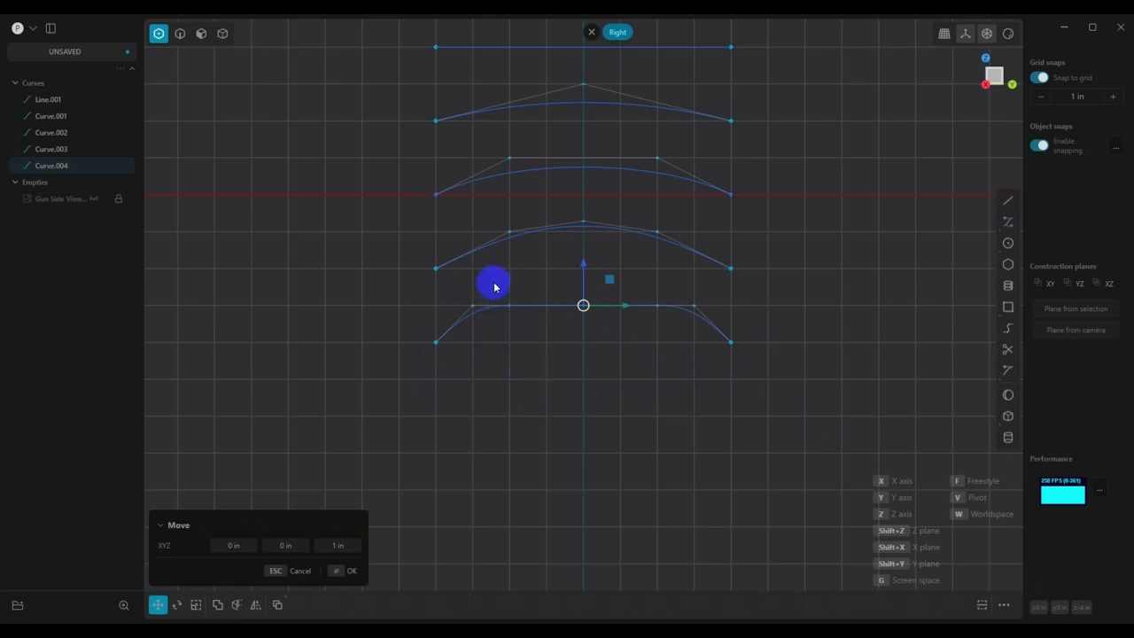
pyautogui.click(348, 569)
pyautogui.moveTo(497, 285); pyautogui.dragTo(660, 346)
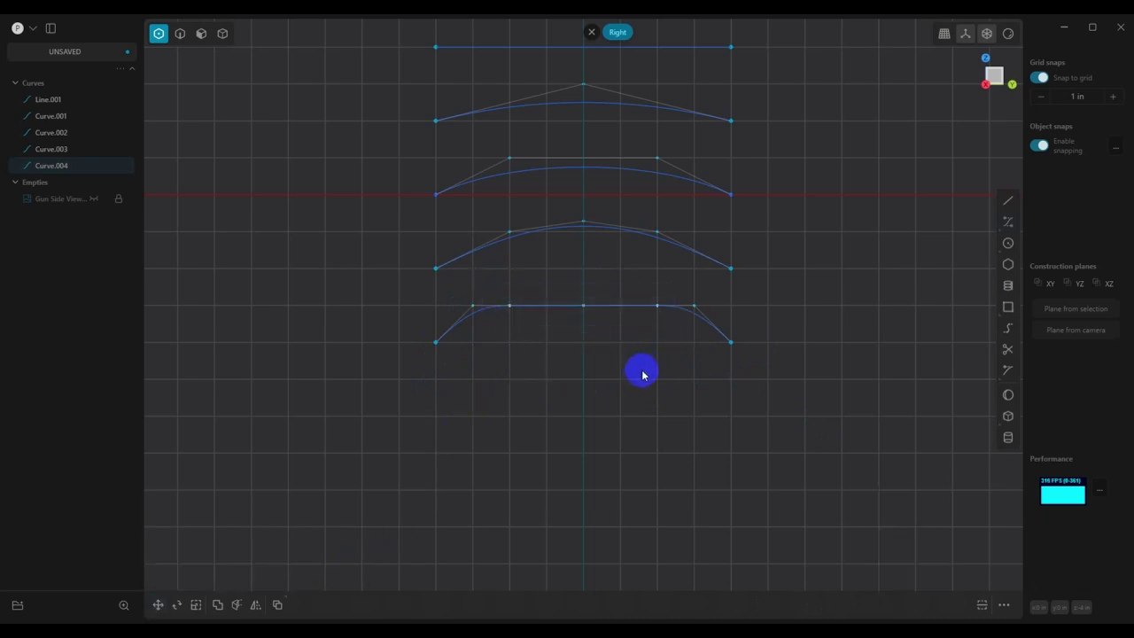
pyautogui.press('g')
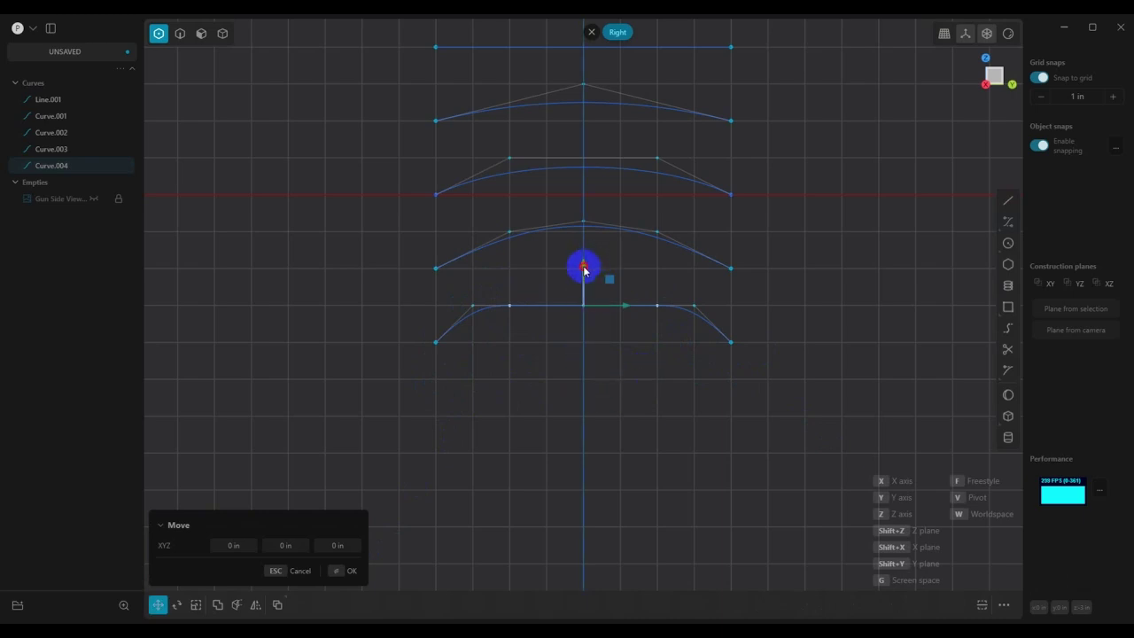
pyautogui.moveTo(583, 265); pyautogui.dragTo(582, 294)
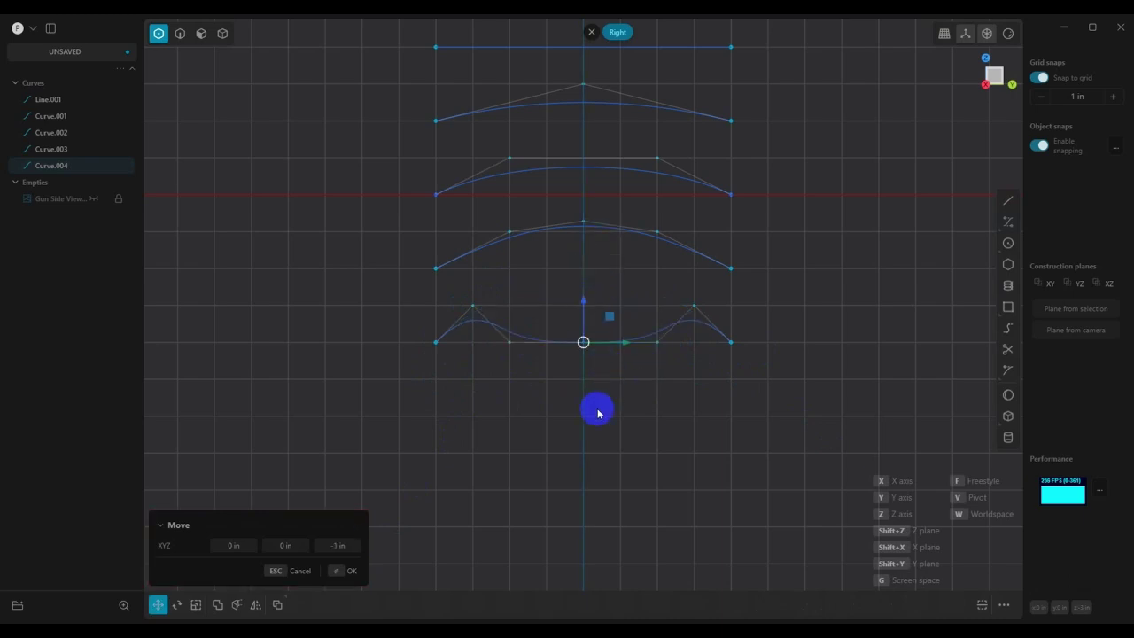
pyautogui.click(354, 571)
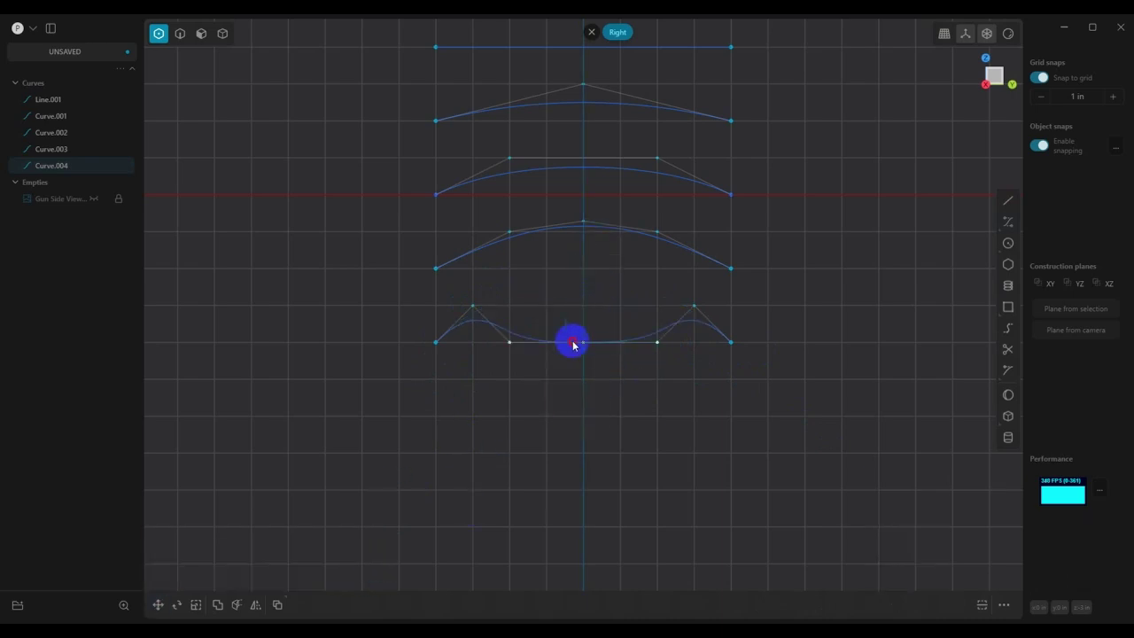
# - Lower Curve.004's centre control point another 1 in to form the middle dip
pyautogui.click(609, 399)
pyautogui.press('g')
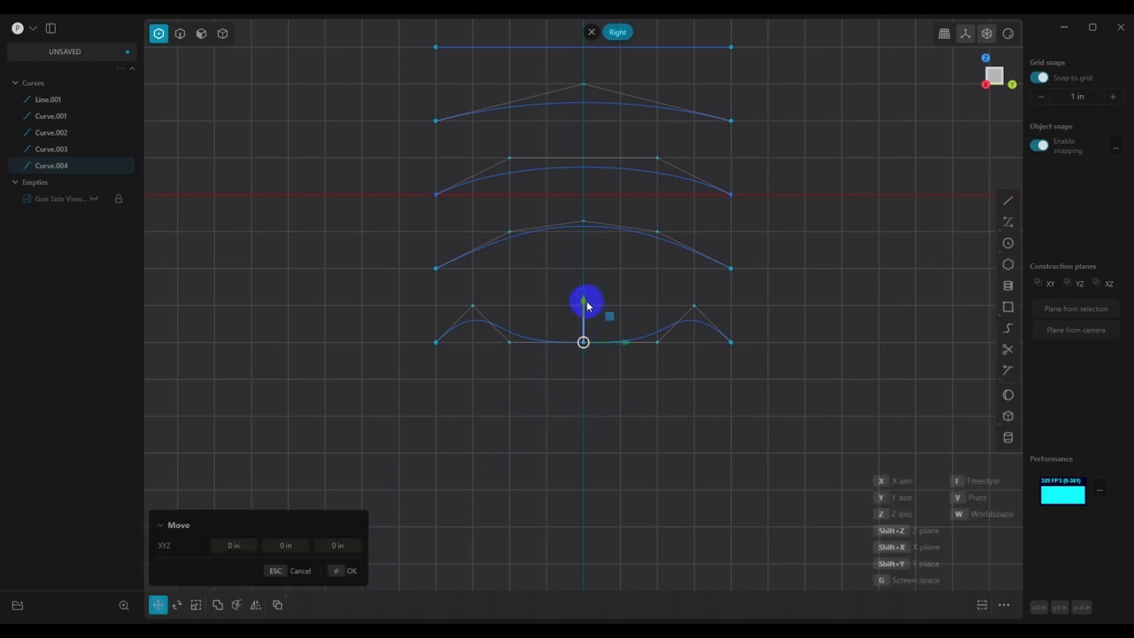
pyautogui.moveTo(584, 304); pyautogui.dragTo(582, 330)
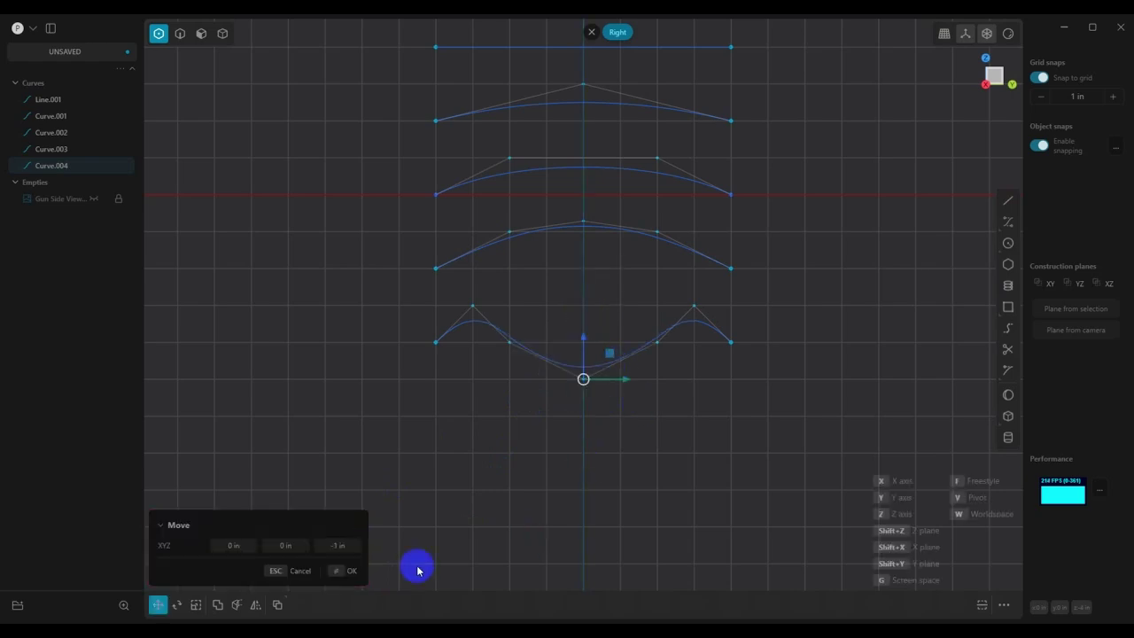
pyautogui.click(352, 570)
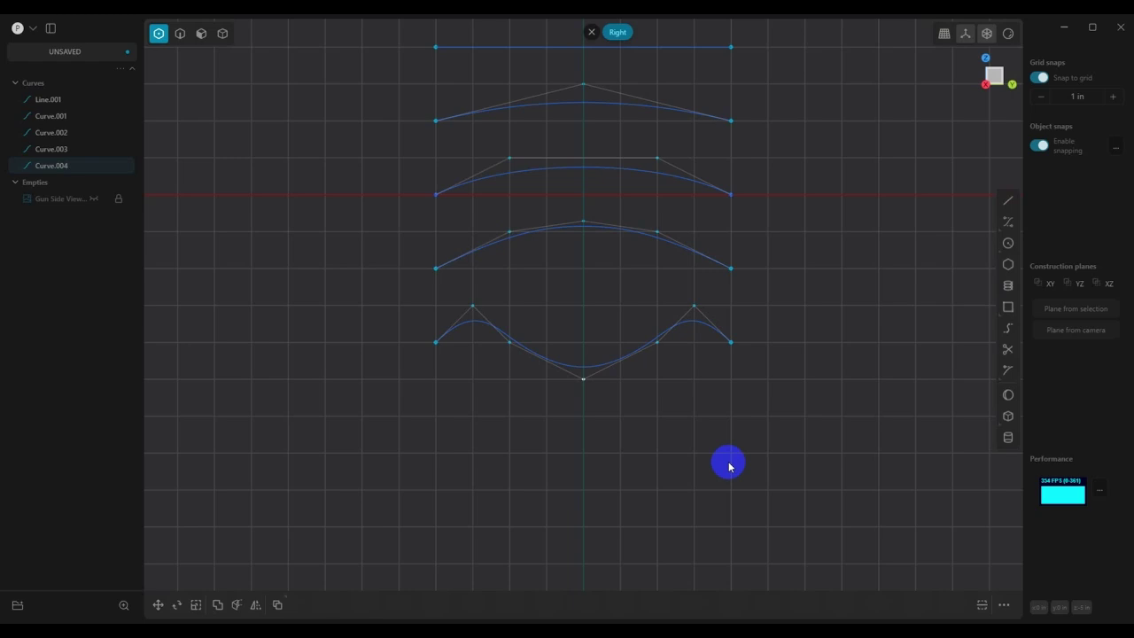
pyautogui.moveTo(677, 320); pyautogui.dragTo(691, 374, button='middle')
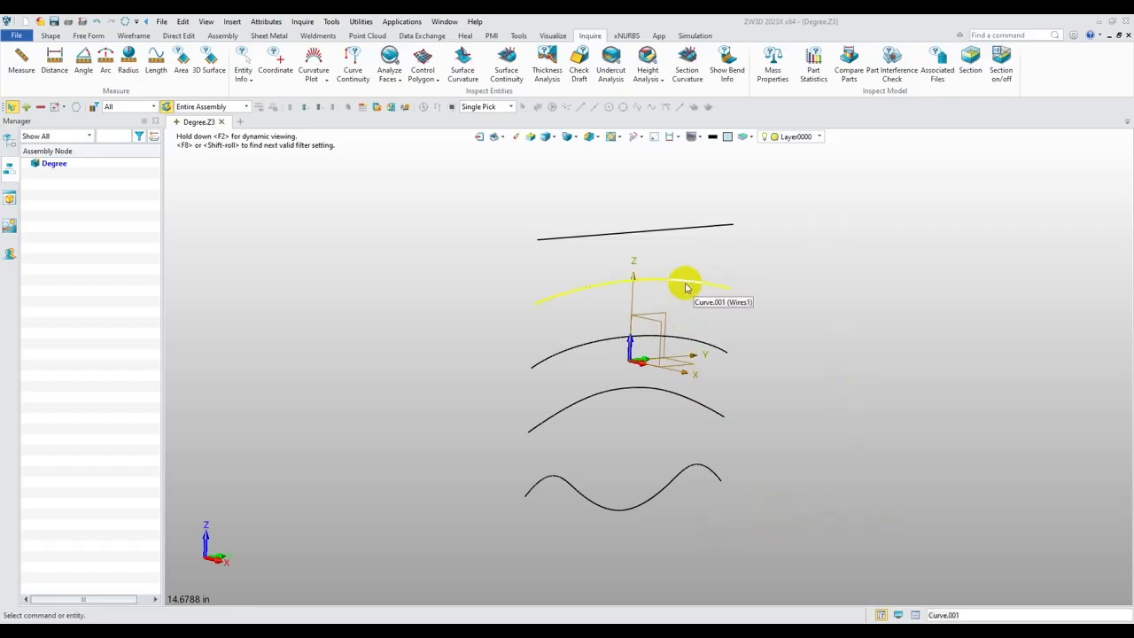
# - Display curvature combs on Curve.001, Curve.002, the fourth curve and wave Curve.004
pyautogui.click(688, 285)
pyautogui.rightClick(691, 286)
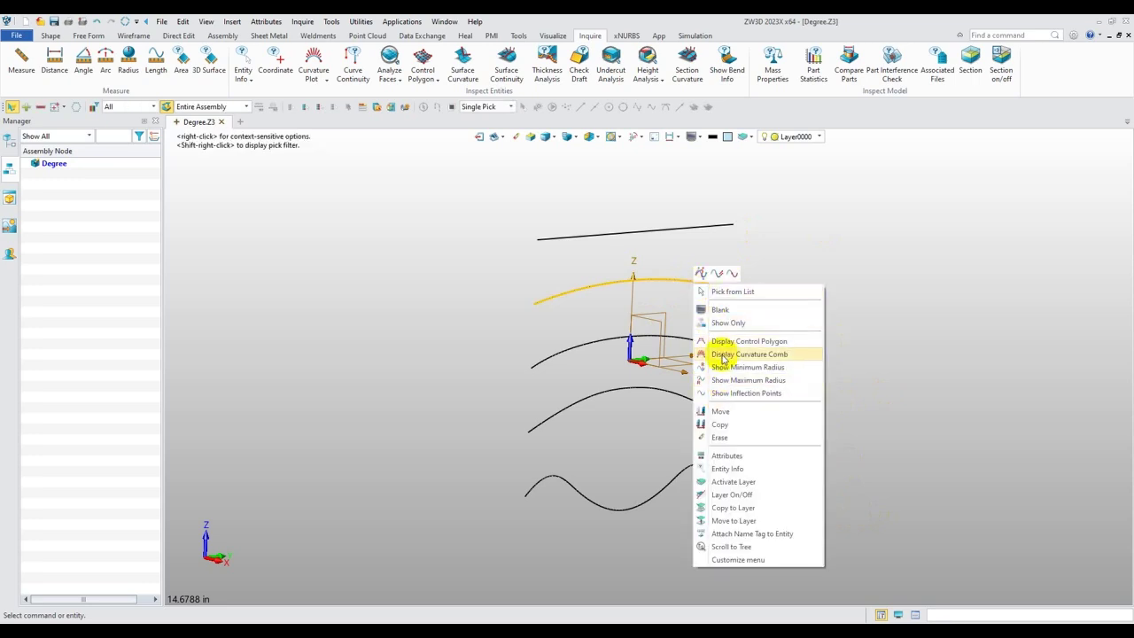
pyautogui.click(723, 355)
pyautogui.rightClick(587, 354)
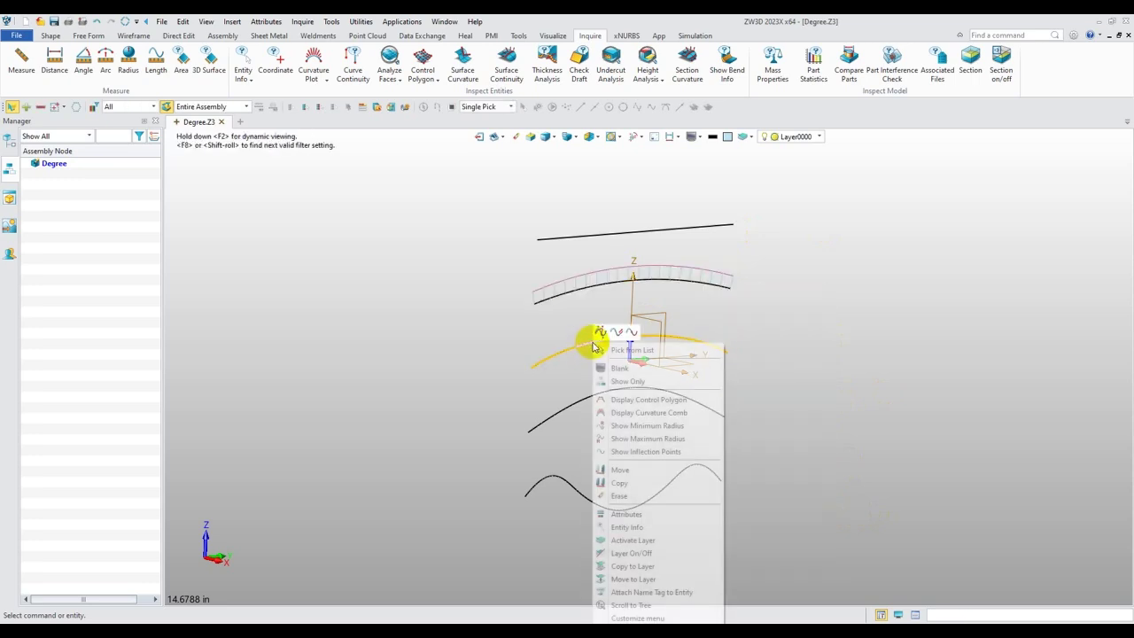
pyautogui.click(621, 413)
pyautogui.rightClick(578, 405)
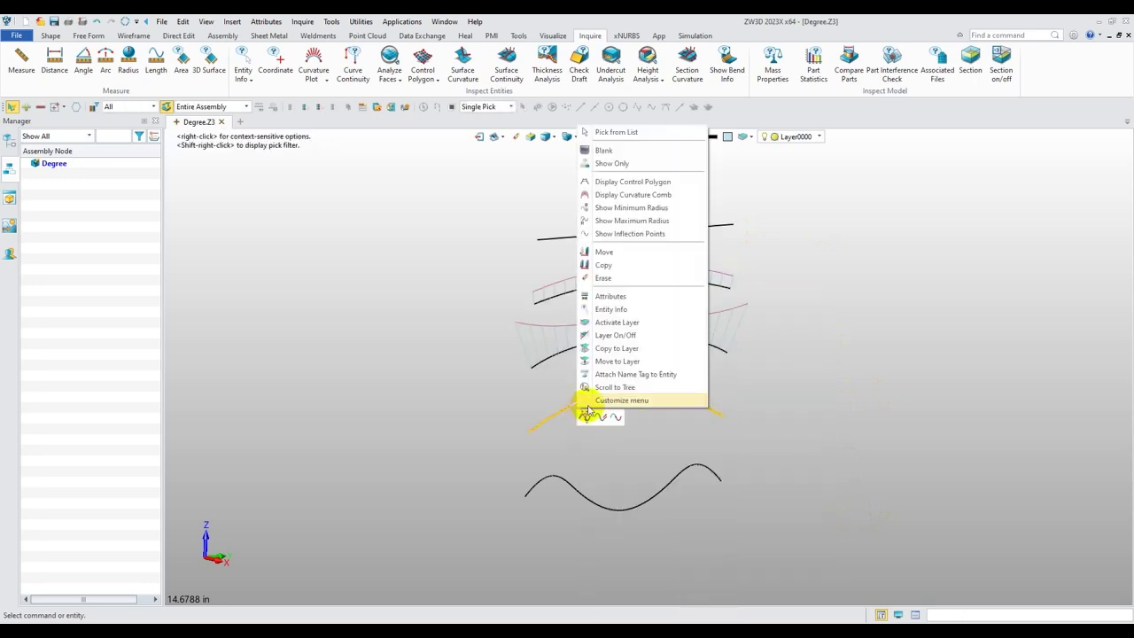
pyautogui.click(599, 197)
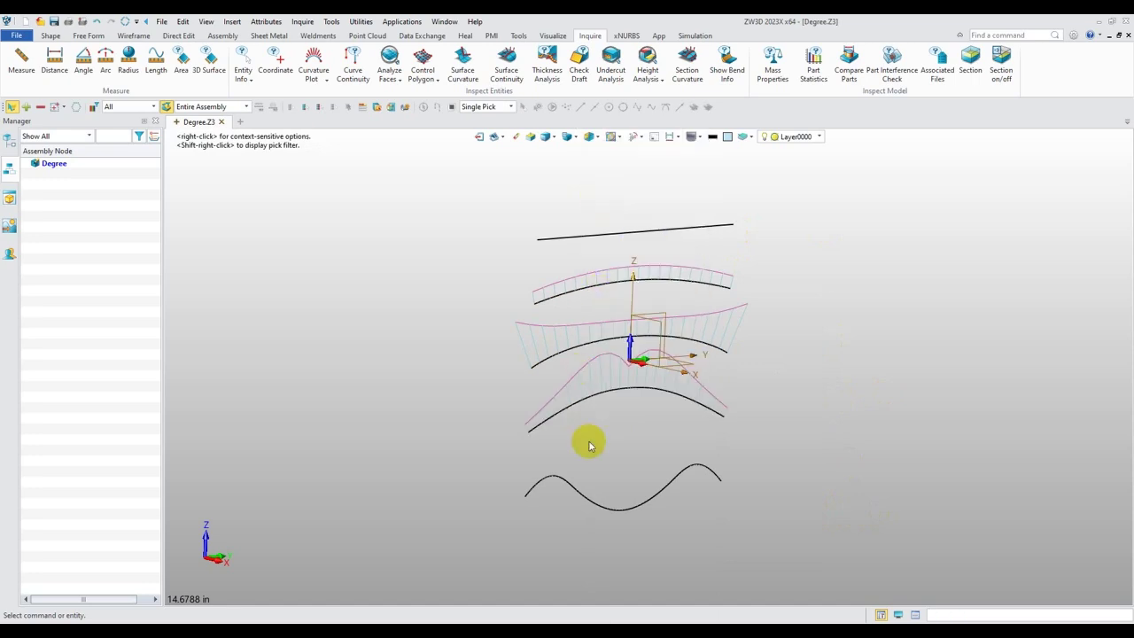
pyautogui.rightClick(569, 487)
pyautogui.click(606, 305)
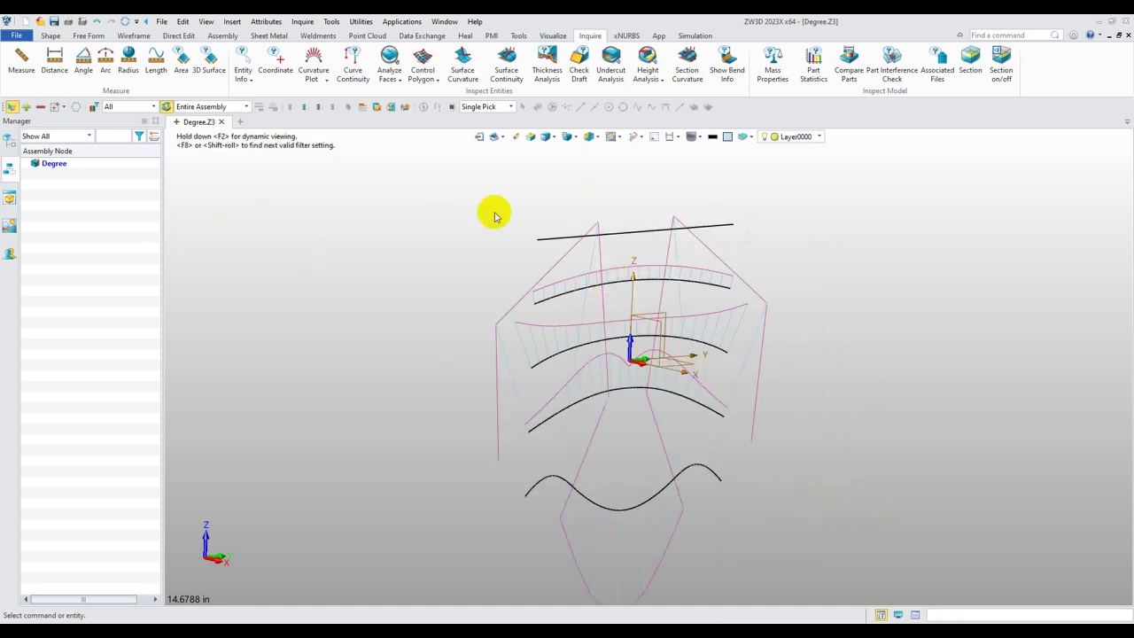
# - Set the Curvature Plot scale to 0.07 and samples to 30
pyautogui.click(316, 55)
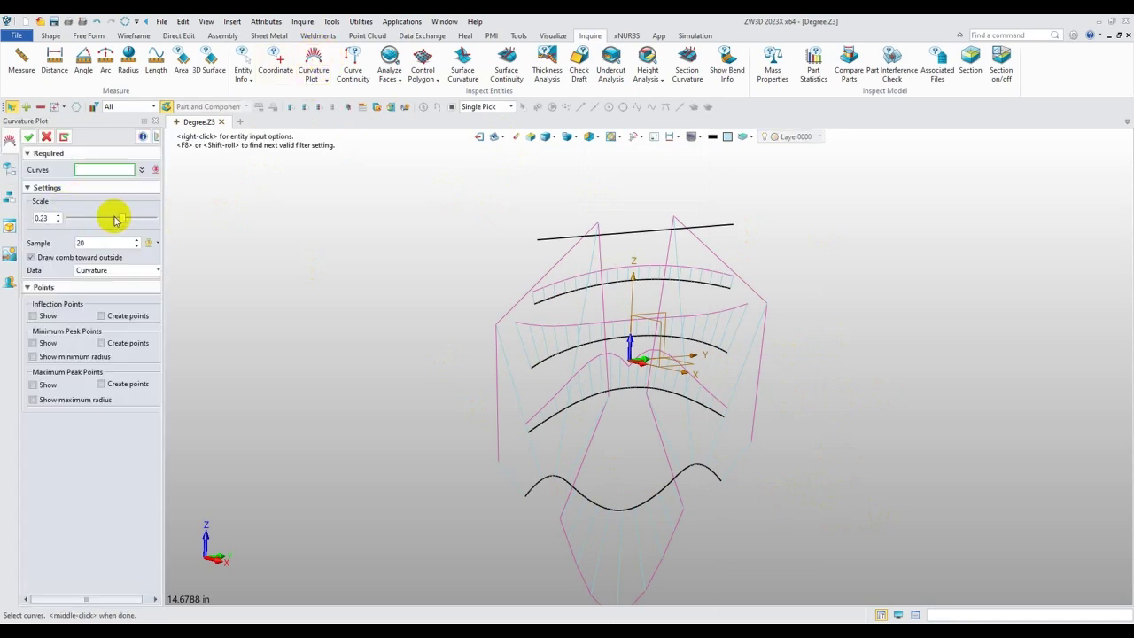
pyautogui.moveTo(114, 221); pyautogui.dragTo(113, 217)
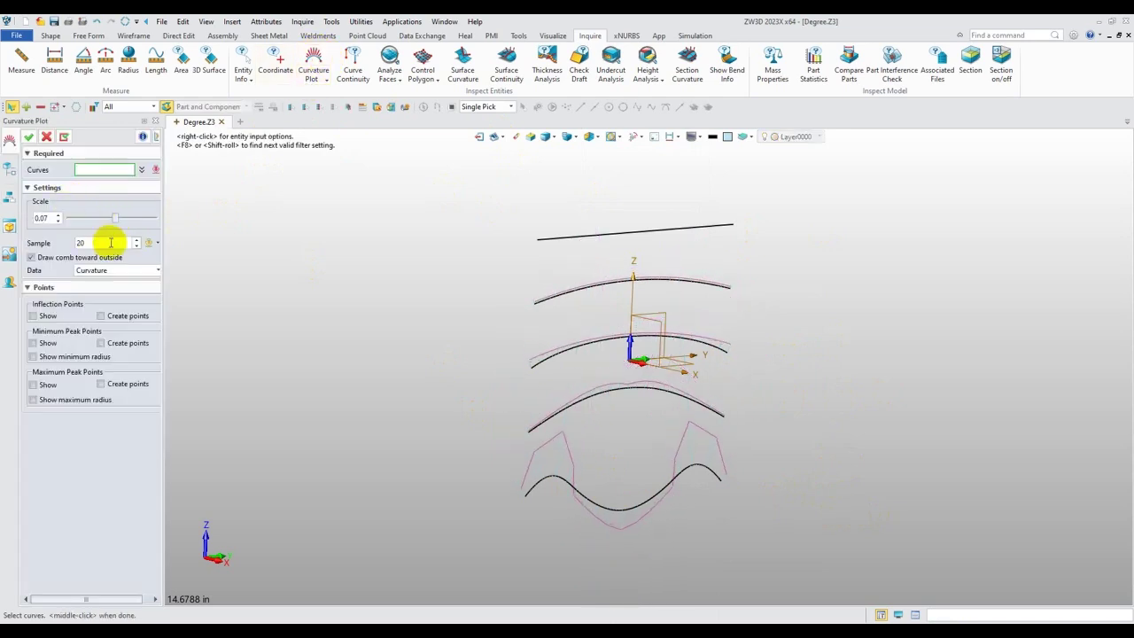
pyautogui.click(136, 239)
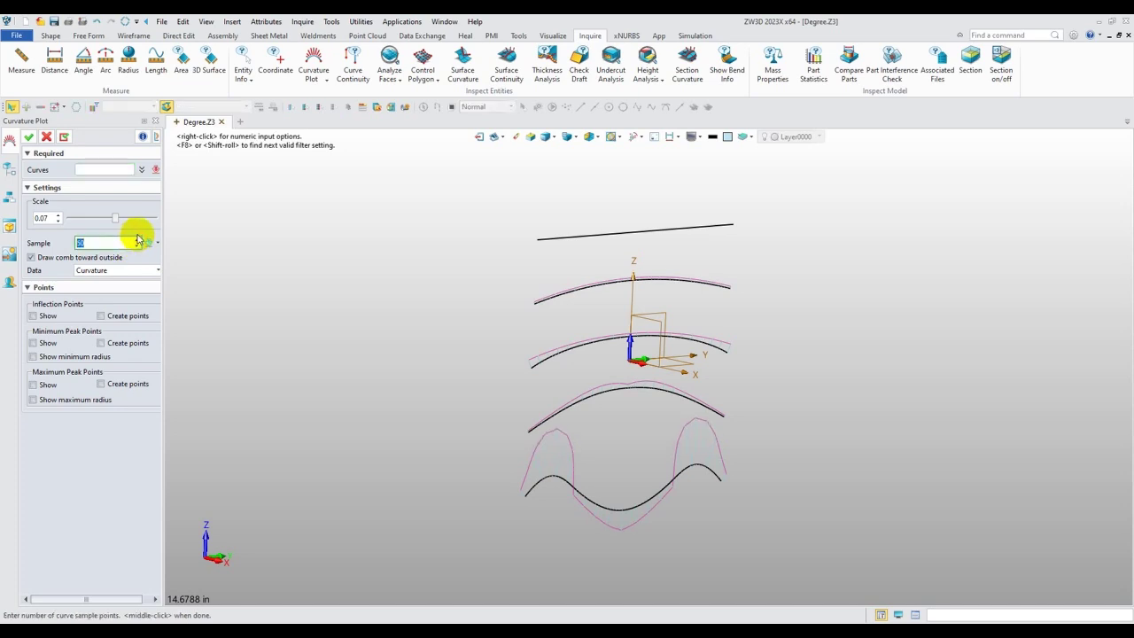
pyautogui.click(28, 137)
pyautogui.moveTo(597, 346); pyautogui.dragTo(565, 347, button='middle')
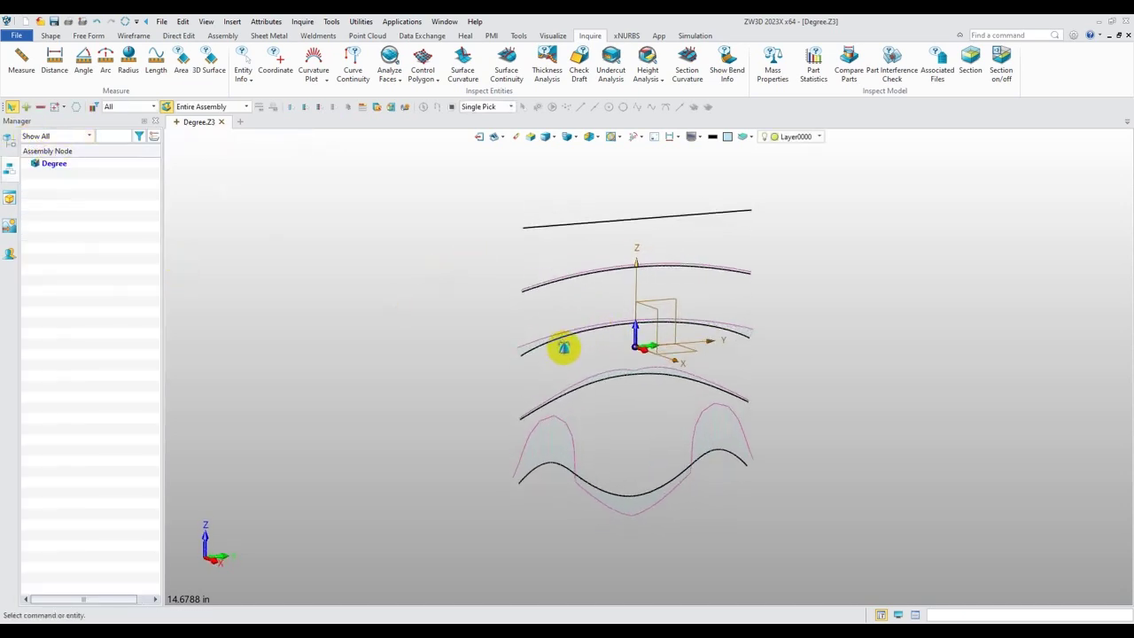
# - Zoom and pan over the curvature combs, starting with the top line
pyautogui.scroll(8, 634, 257)
pyautogui.scroll(-6, 645, 336)
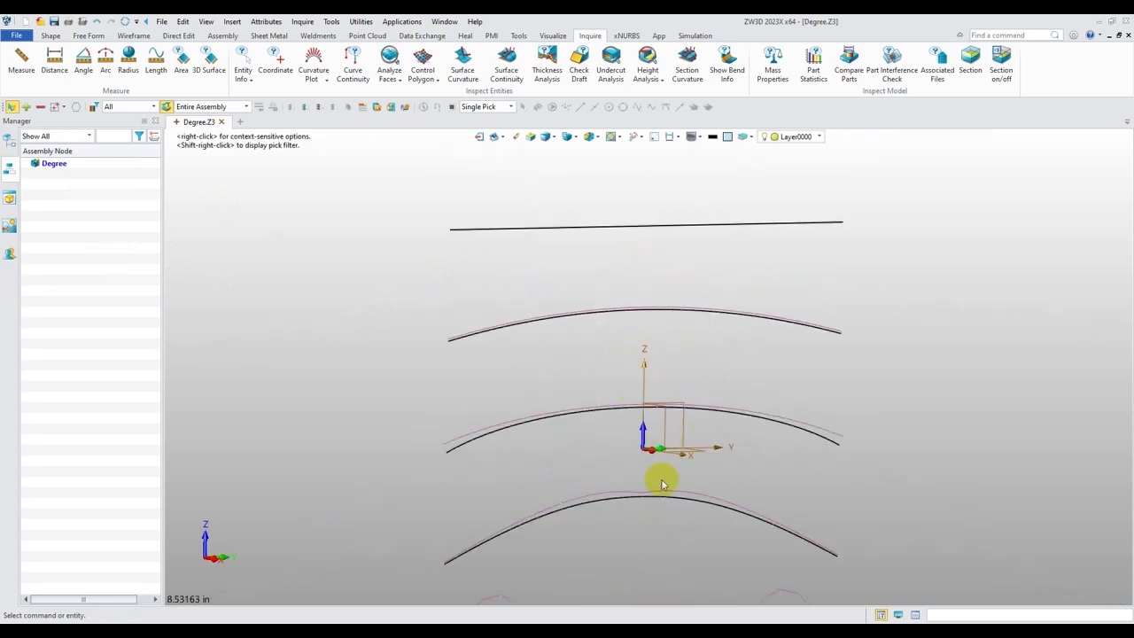
pyautogui.scroll(4, 624, 513)
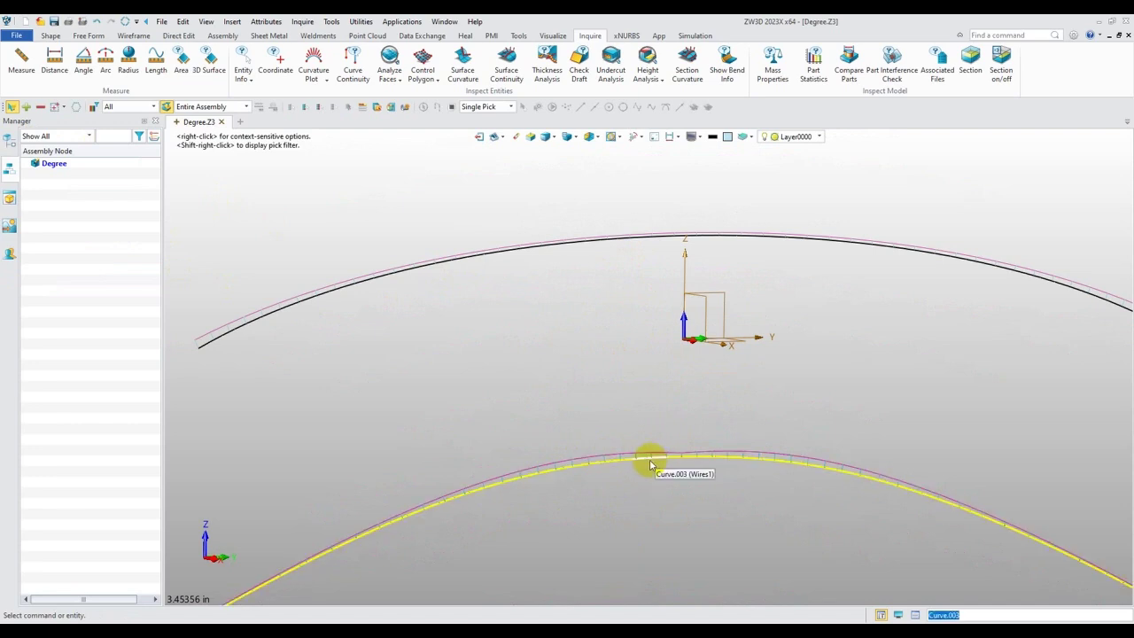
pyautogui.scroll(-3, 648, 463)
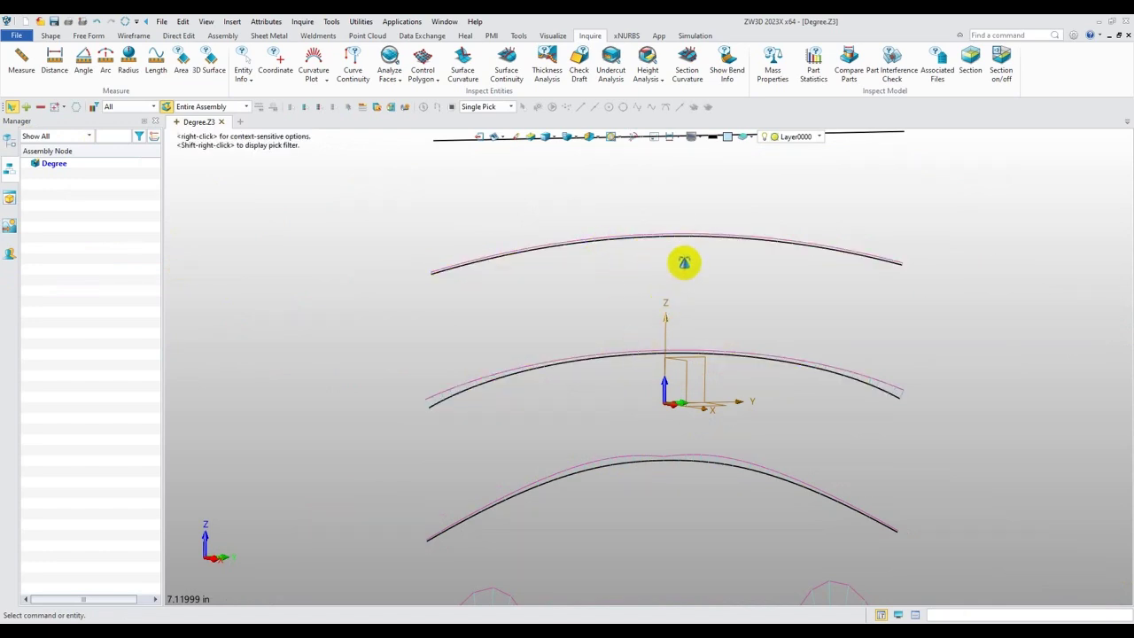
pyautogui.moveTo(683, 260); pyautogui.dragTo(682, 328, button='middle')
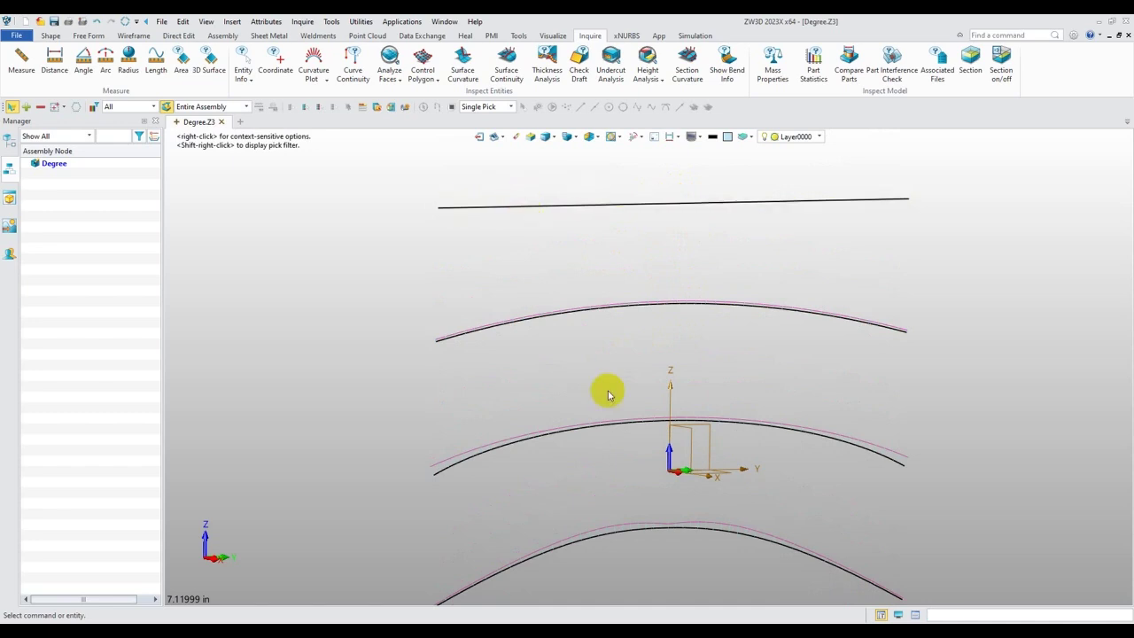
pyautogui.rightClick(598, 205)
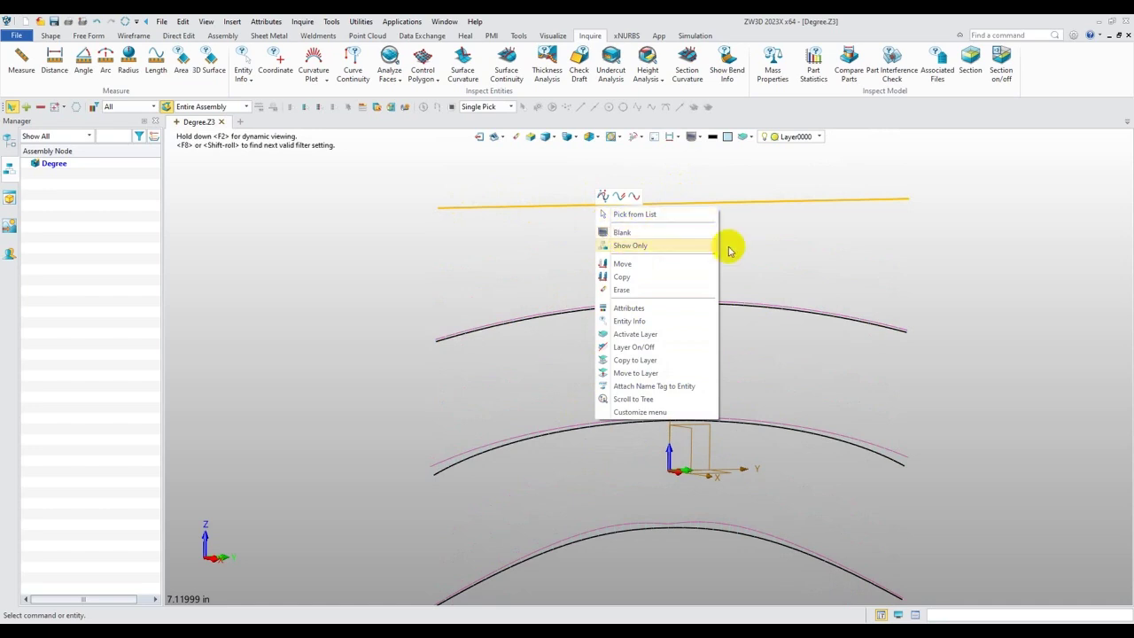
pyautogui.click(941, 254)
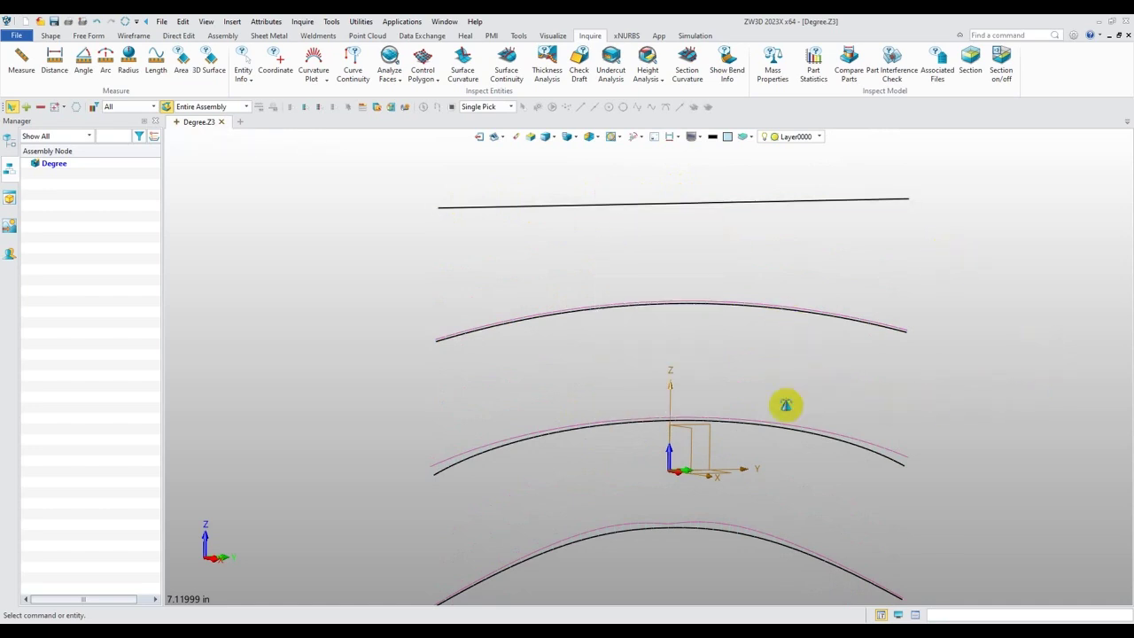
pyautogui.moveTo(786, 405); pyautogui.dragTo(765, 222, button='right')
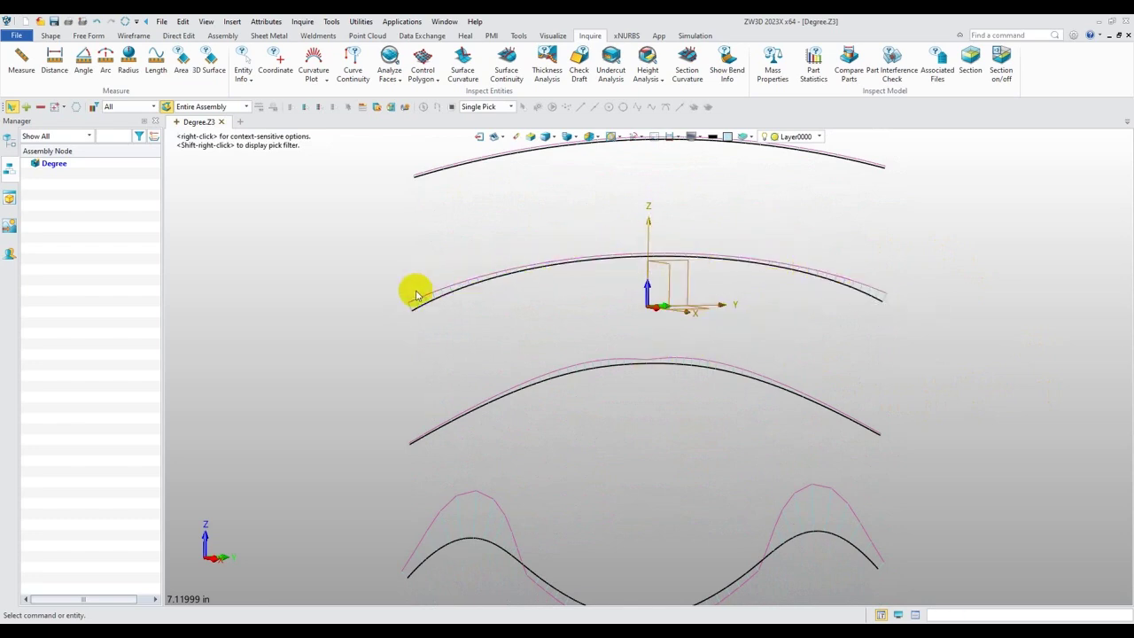
pyautogui.scroll(-4, 620, 417)
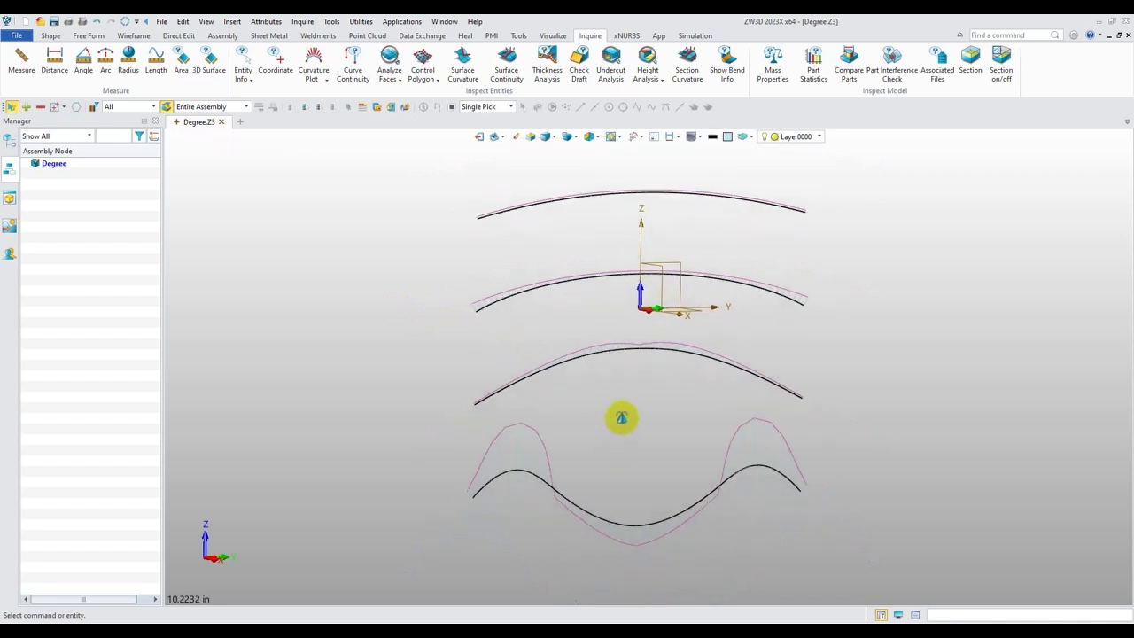
pyautogui.scroll(5, 643, 345)
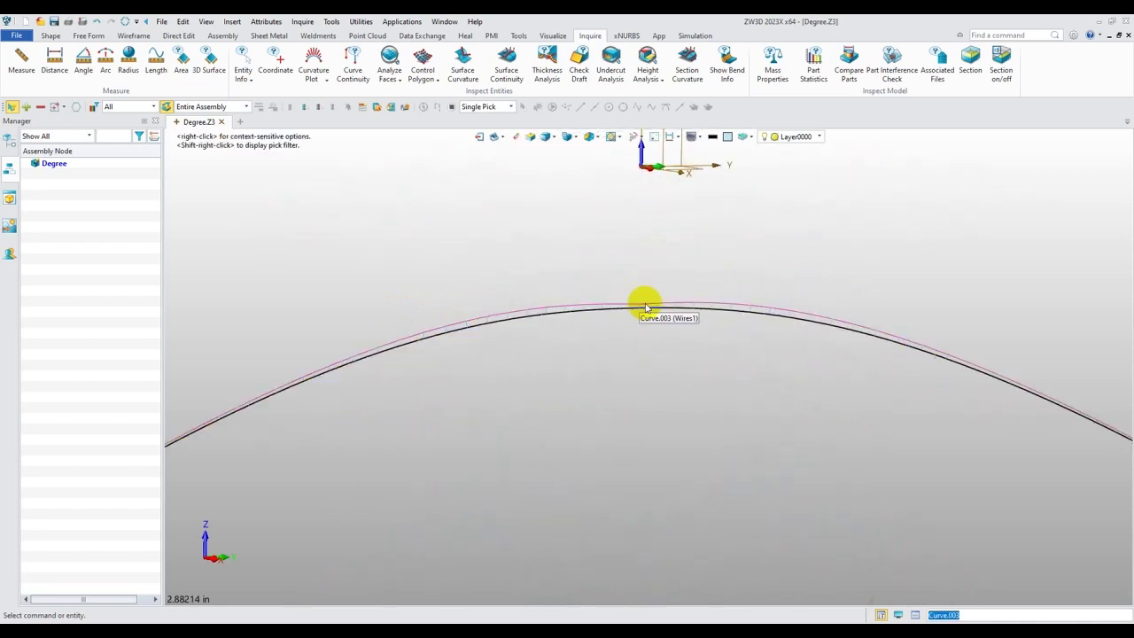
# - Select Curve.003 to inspect its comb, then zoom out to compare all combs
pyautogui.click(635, 308)
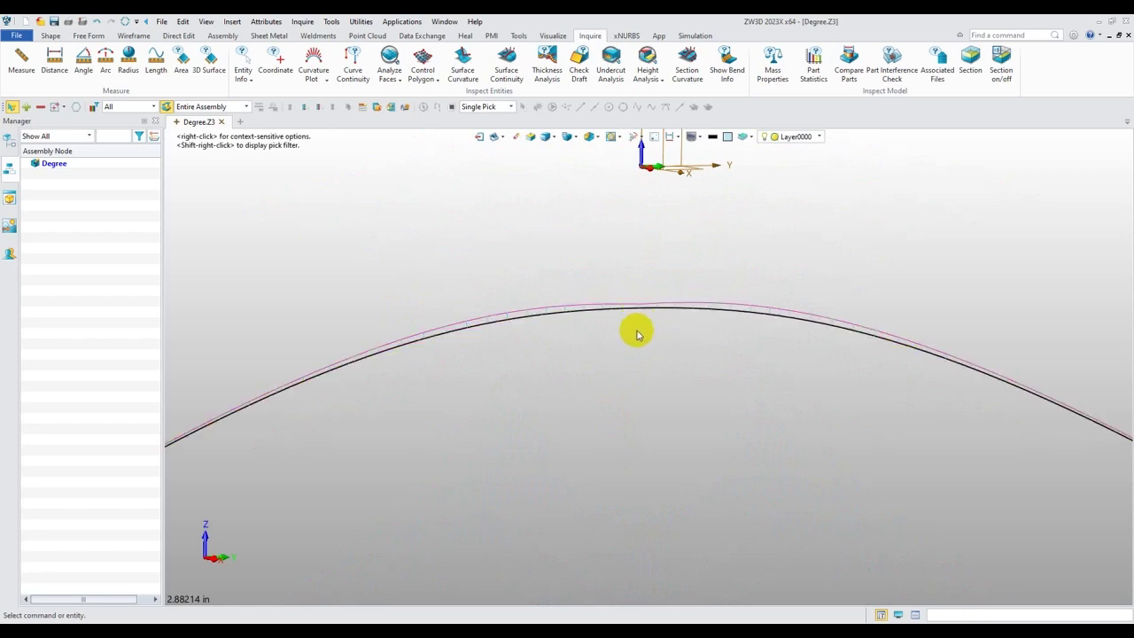
pyautogui.scroll(-4, 636, 343)
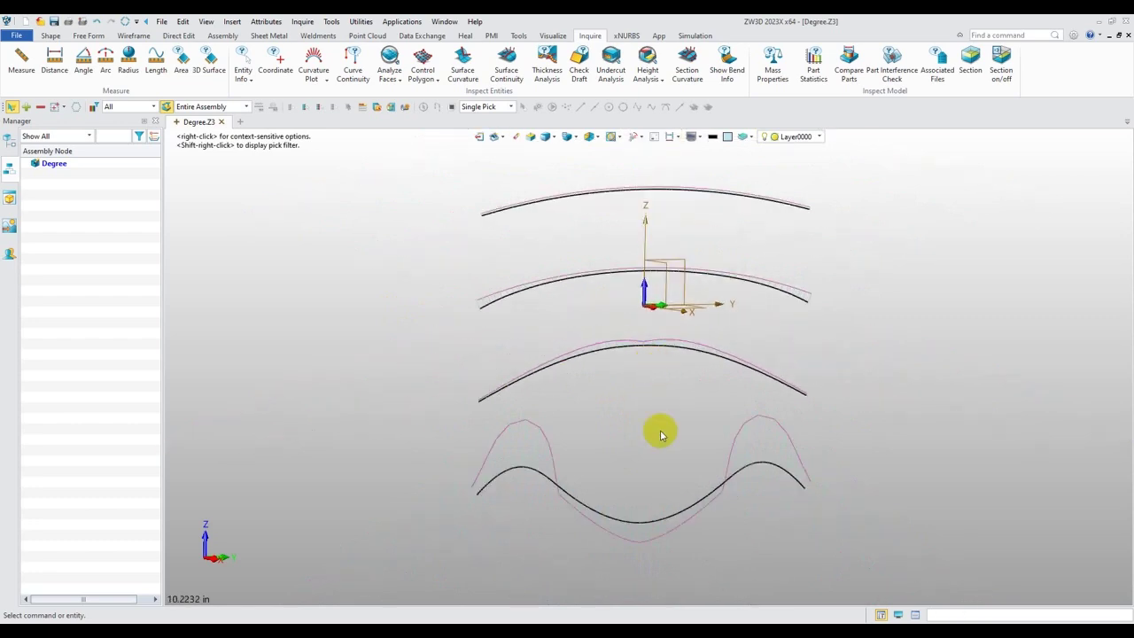
pyautogui.scroll(3, 594, 567)
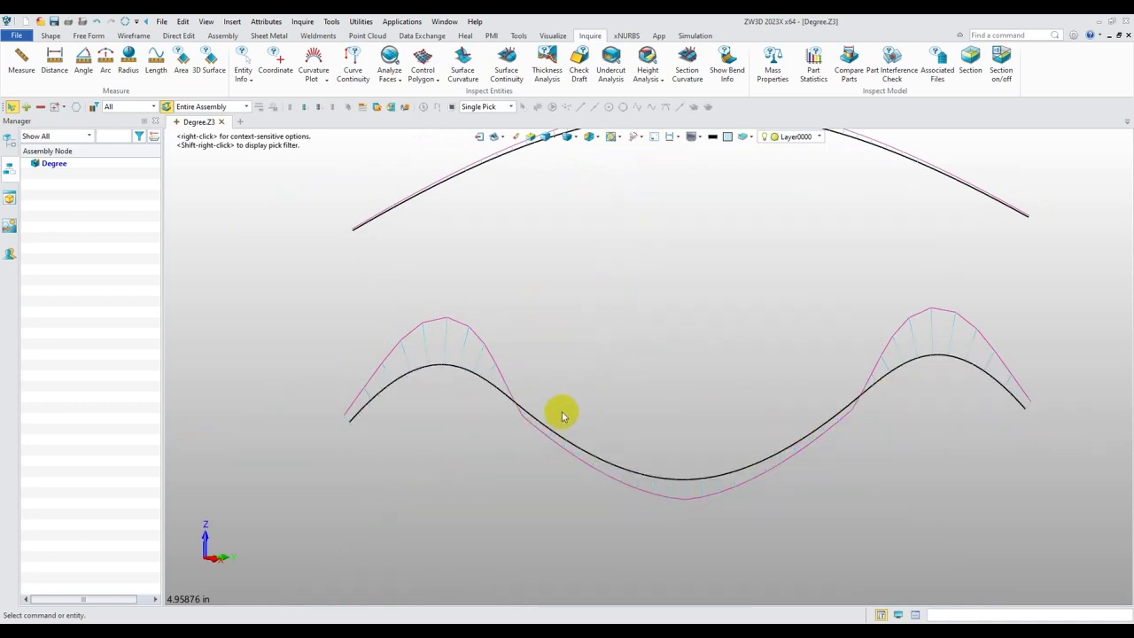
pyautogui.scroll(-3, 657, 372)
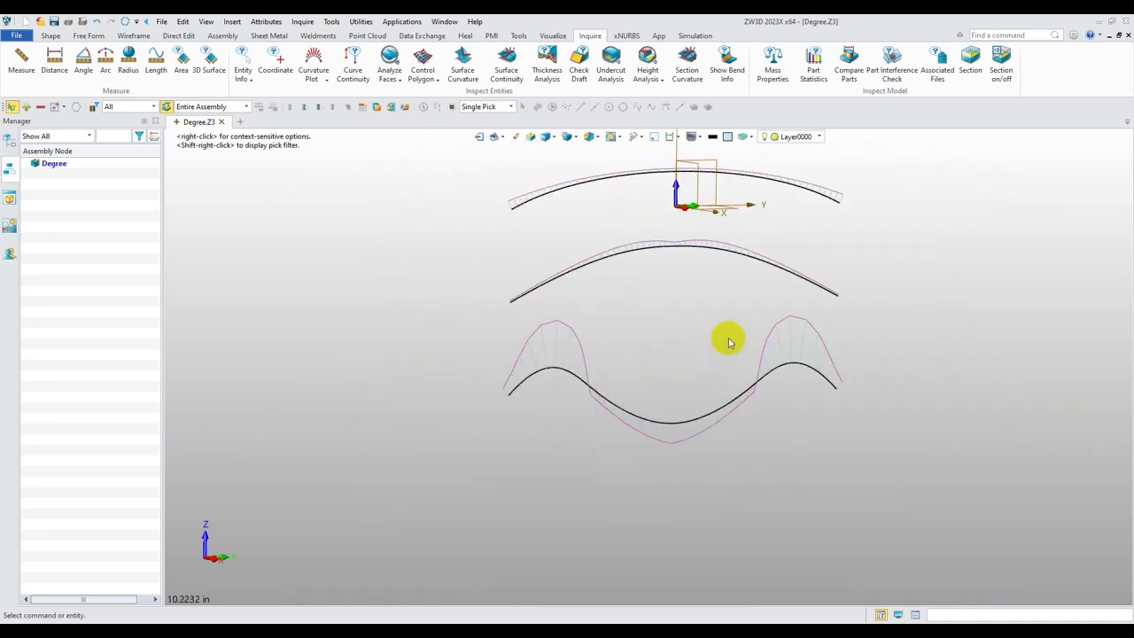
pyautogui.moveTo(719, 311); pyautogui.dragTo(657, 407, button='middle')
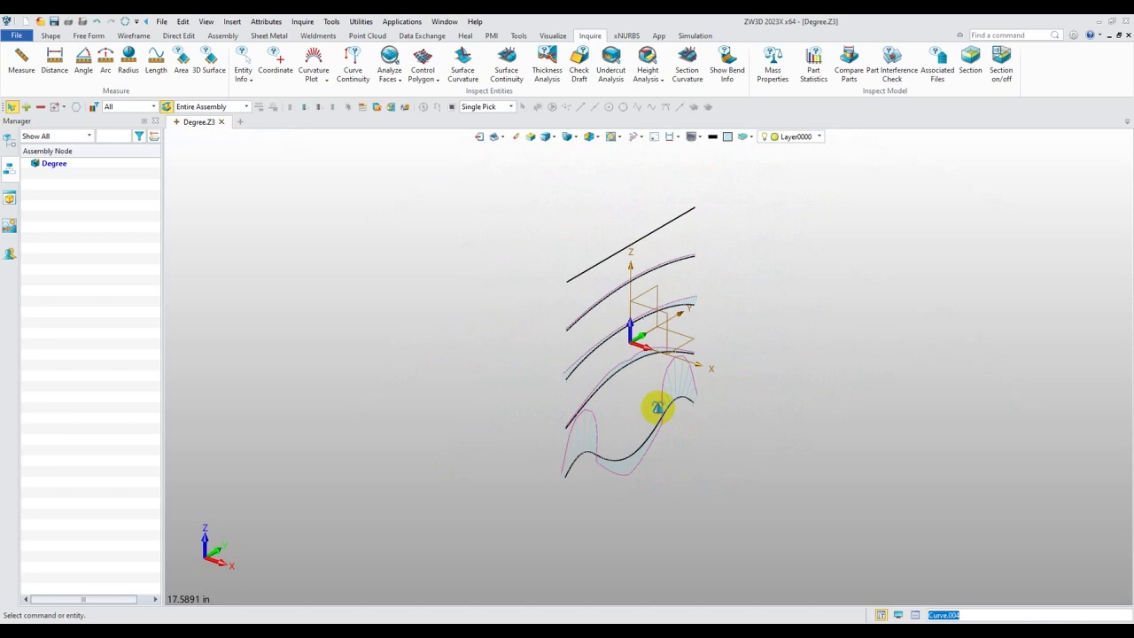
pyautogui.scroll(3, 660, 401)
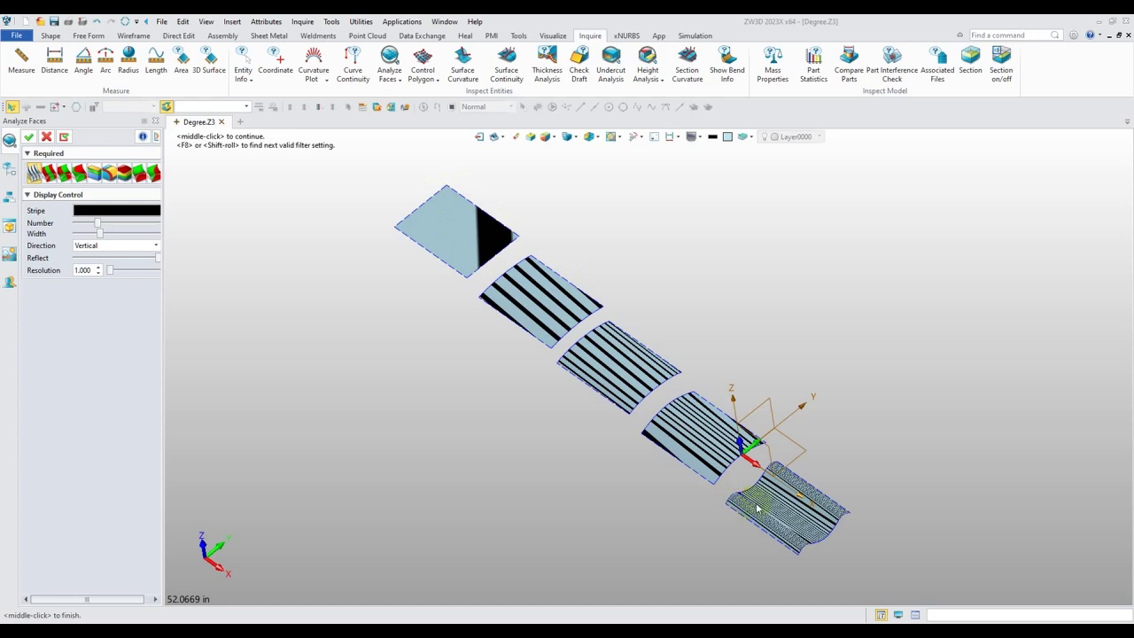
# - Show vertical zebra stripes on the five surfaces and orbit to inspect them
pyautogui.click(498, 245)
pyautogui.click(547, 324)
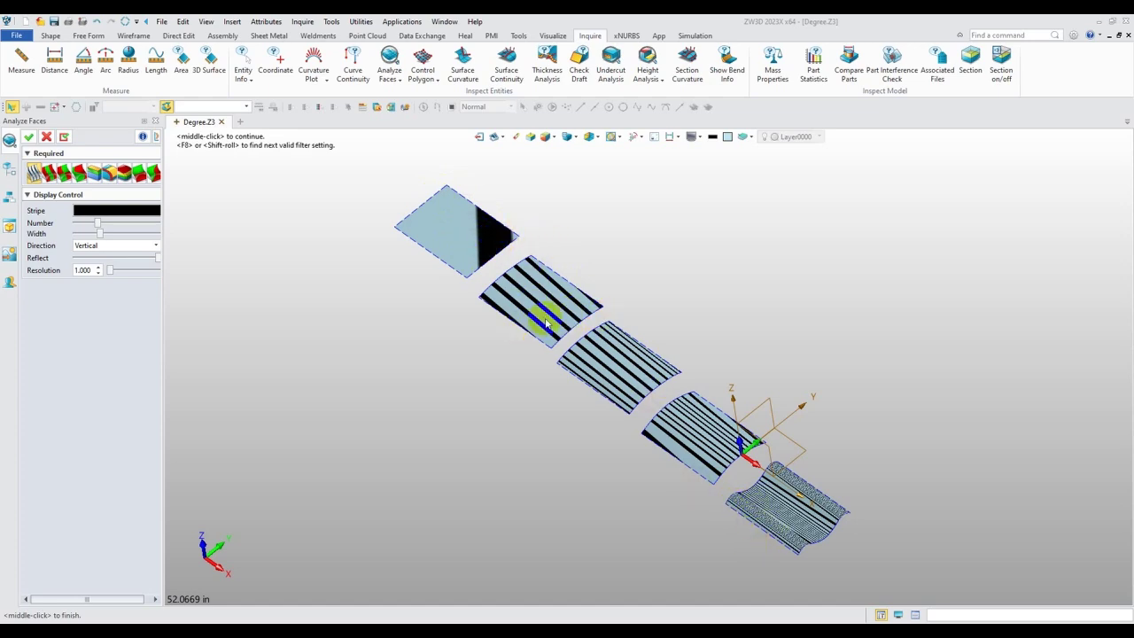
pyautogui.scroll(5, 547, 324)
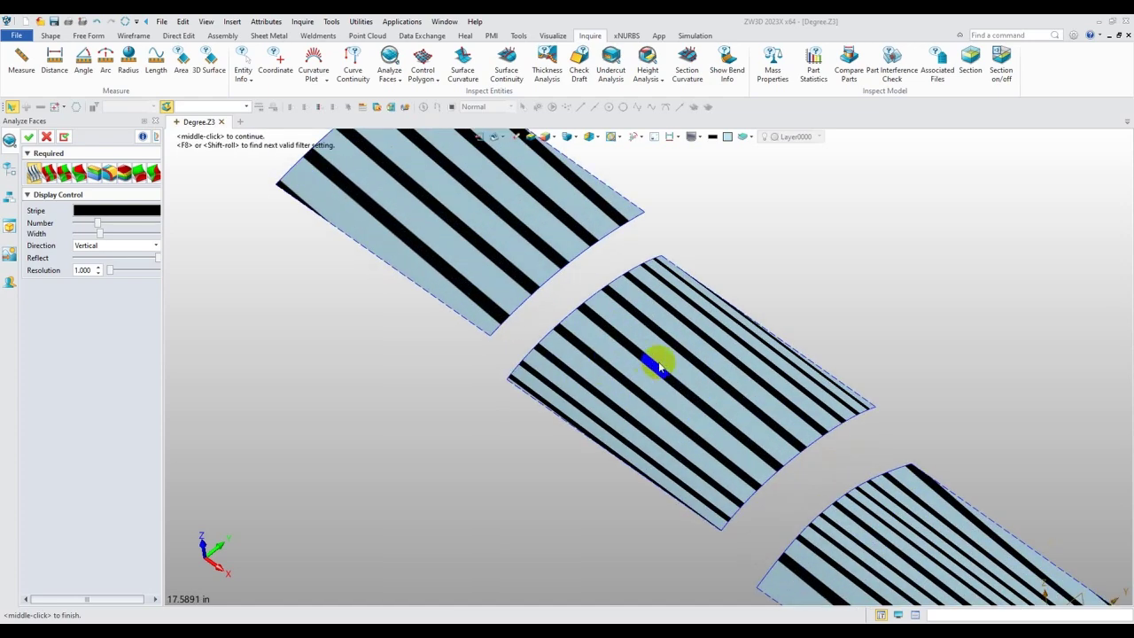
pyautogui.moveTo(629, 354); pyautogui.dragTo(496, 257, button='middle')
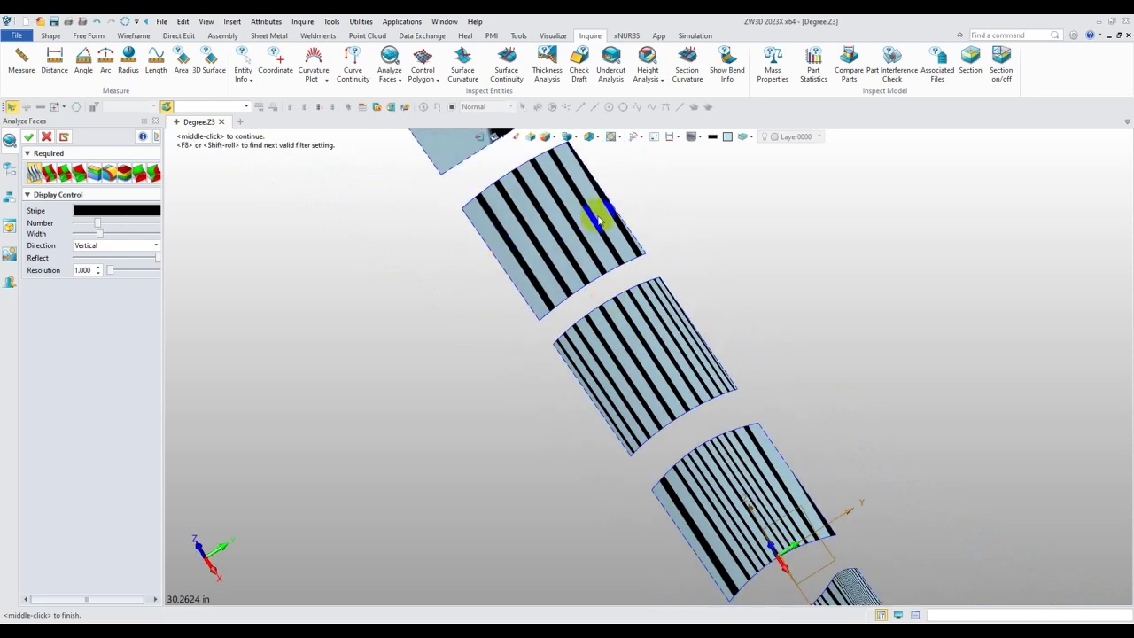
pyautogui.moveTo(567, 254); pyautogui.dragTo(623, 306, button='middle')
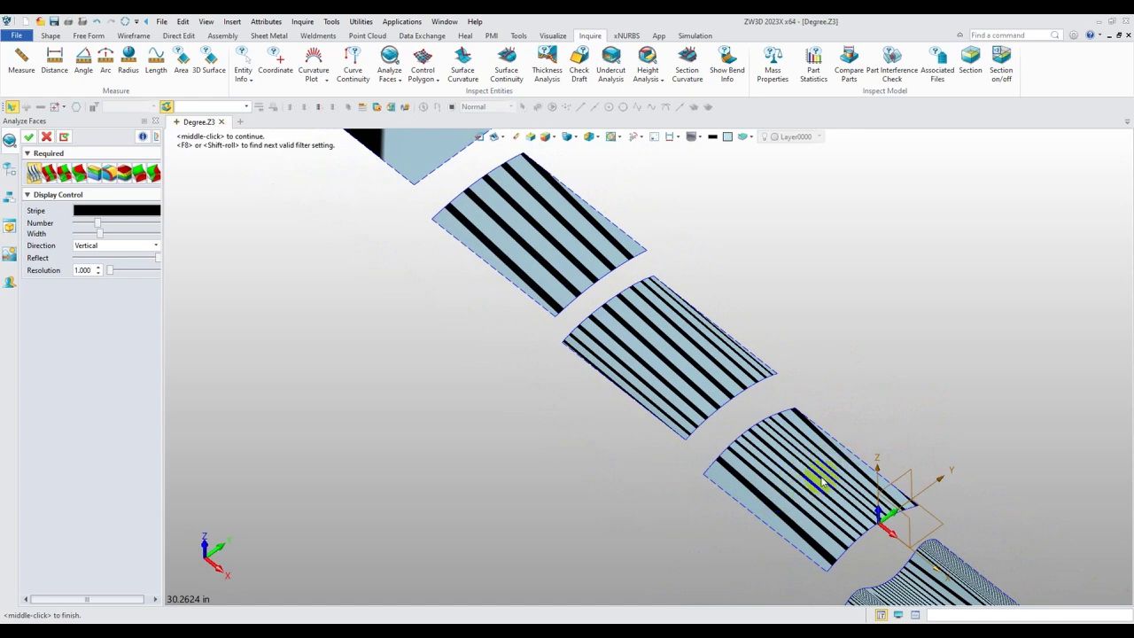
pyautogui.moveTo(818, 476); pyautogui.dragTo(813, 487, button='middle')
pyautogui.scroll(4, 813, 492)
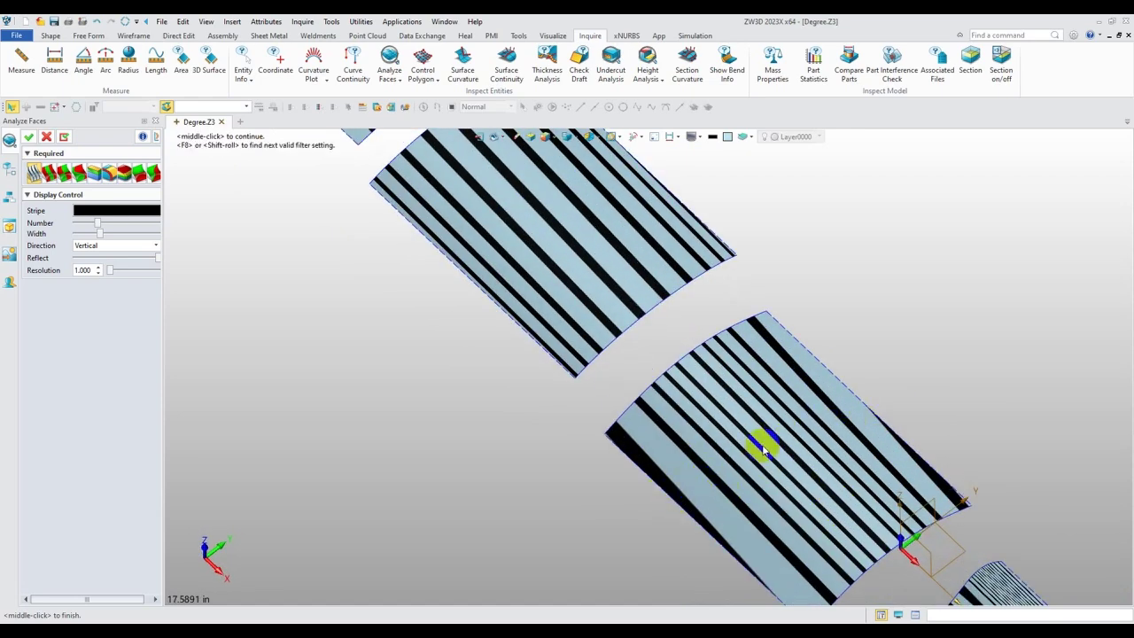
pyautogui.scroll(-4, 783, 453)
pyautogui.click(904, 498)
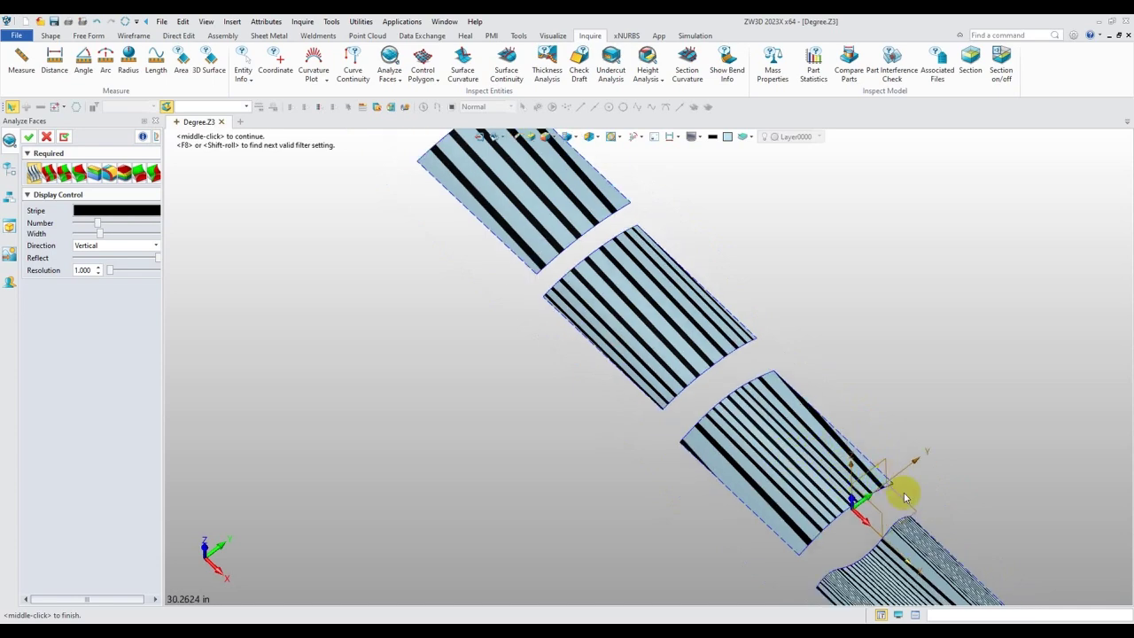
pyautogui.scroll(2, 919, 549)
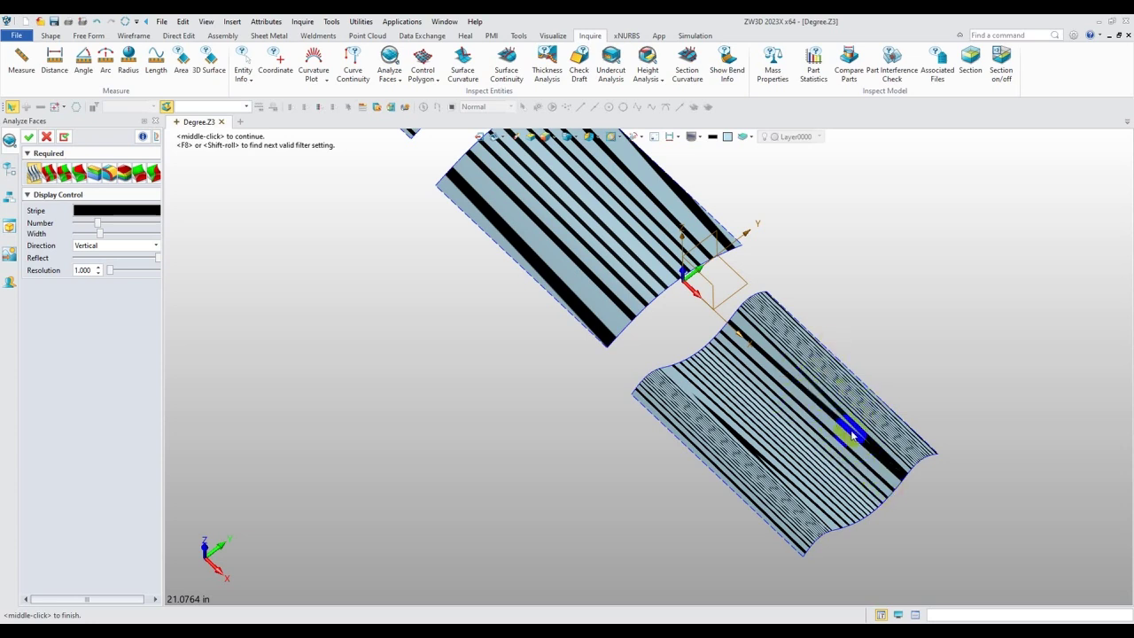
# - Orbit and zoom to compare the surfaces' zebra stripes from a steeper angle
pyautogui.moveTo(785, 413); pyautogui.dragTo(763, 405, button='middle')
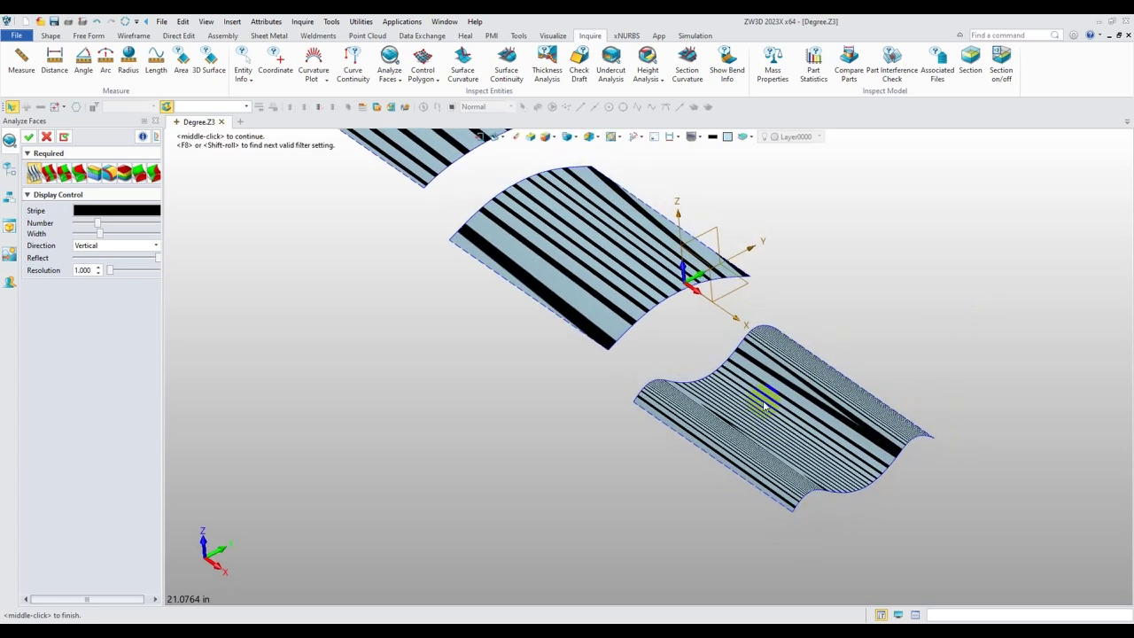
pyautogui.moveTo(649, 374); pyautogui.dragTo(620, 416, button='middle')
pyautogui.scroll(-3, 620, 416)
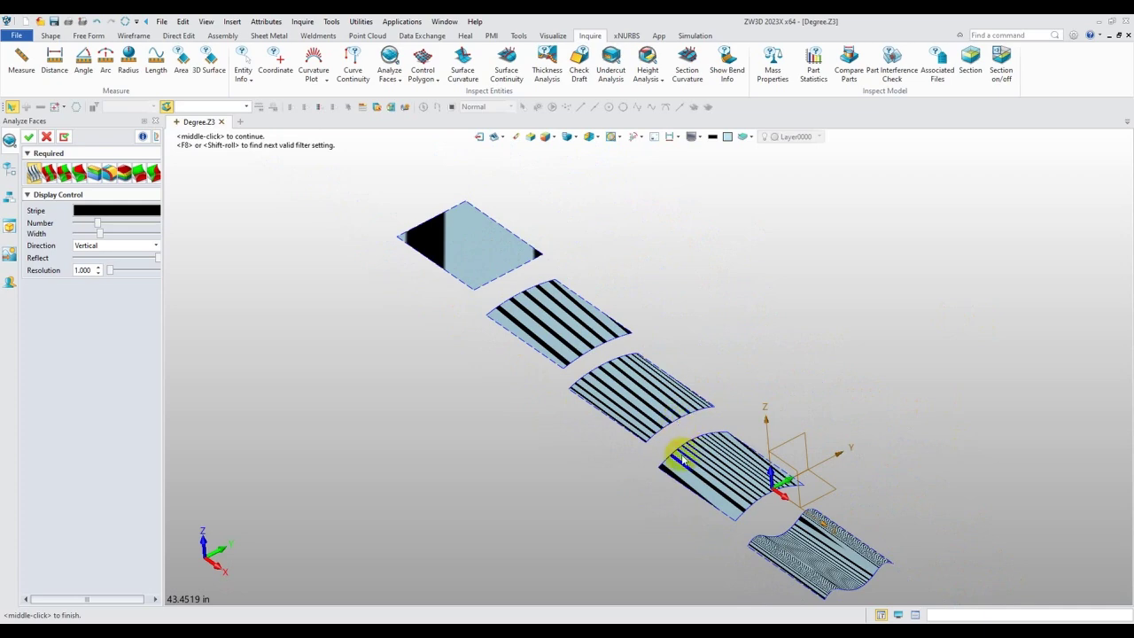
pyautogui.moveTo(683, 460)
pyautogui.mouseDown(button='middle')
pyautogui.moveTo(610, 435)
pyautogui.moveTo(639, 416)
pyautogui.moveTo(656, 447)
pyautogui.moveTo(686, 456)
pyautogui.mouseUp(button='middle')
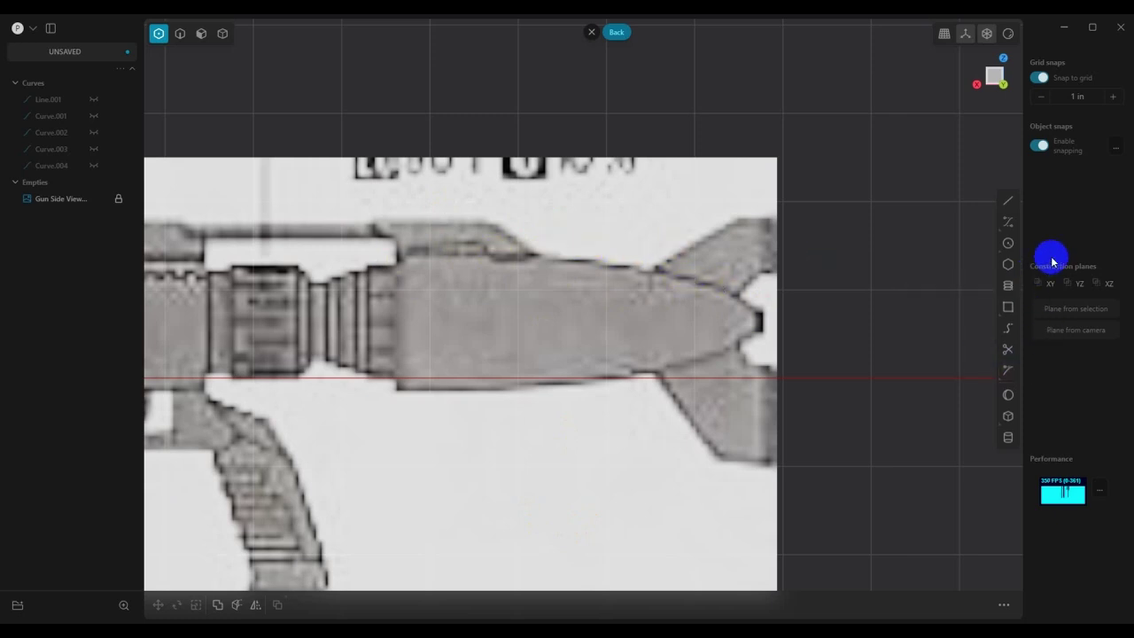
# - With snapping off, trace Curve.005 through three points along the casing's top edge to its tail
pyautogui.click(1007, 222)
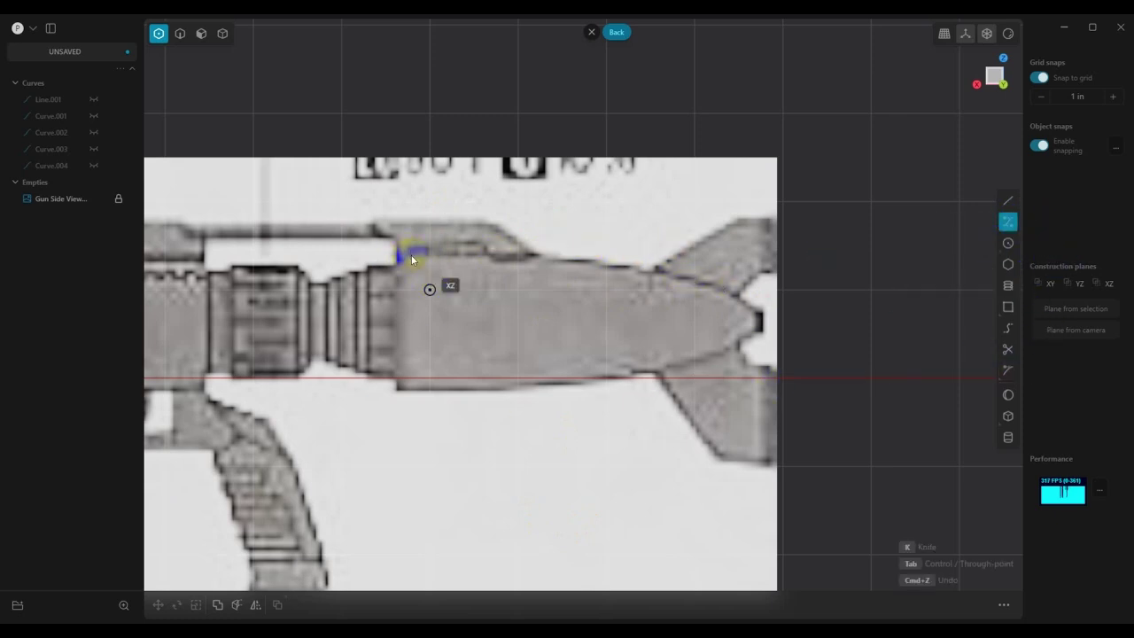
pyautogui.click(1038, 77)
pyautogui.click(397, 253)
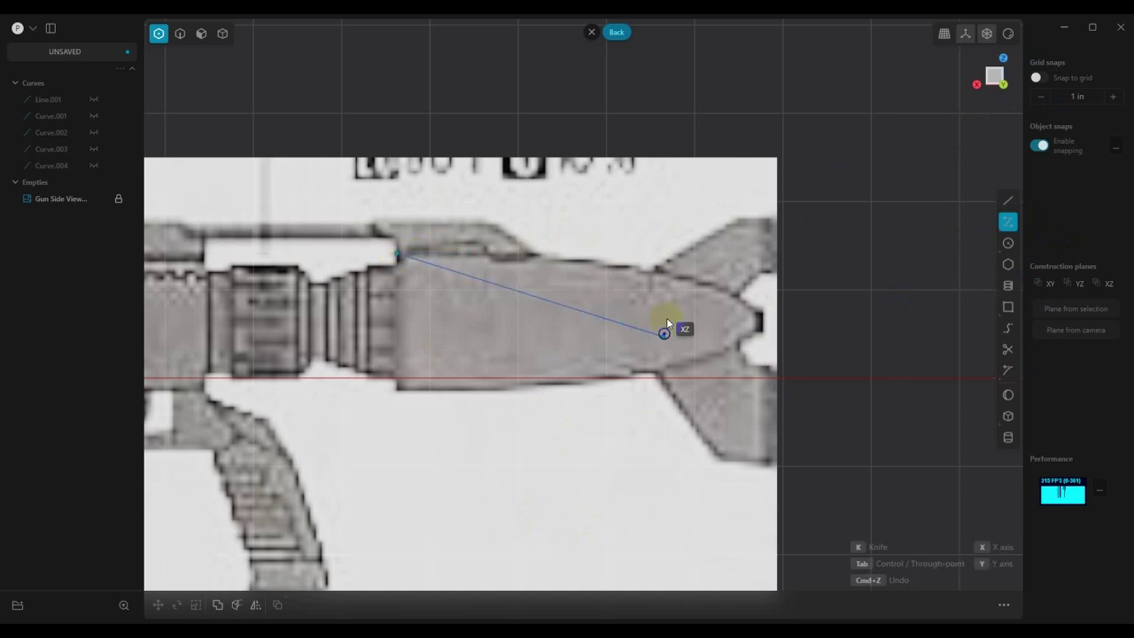
pyautogui.click(667, 266)
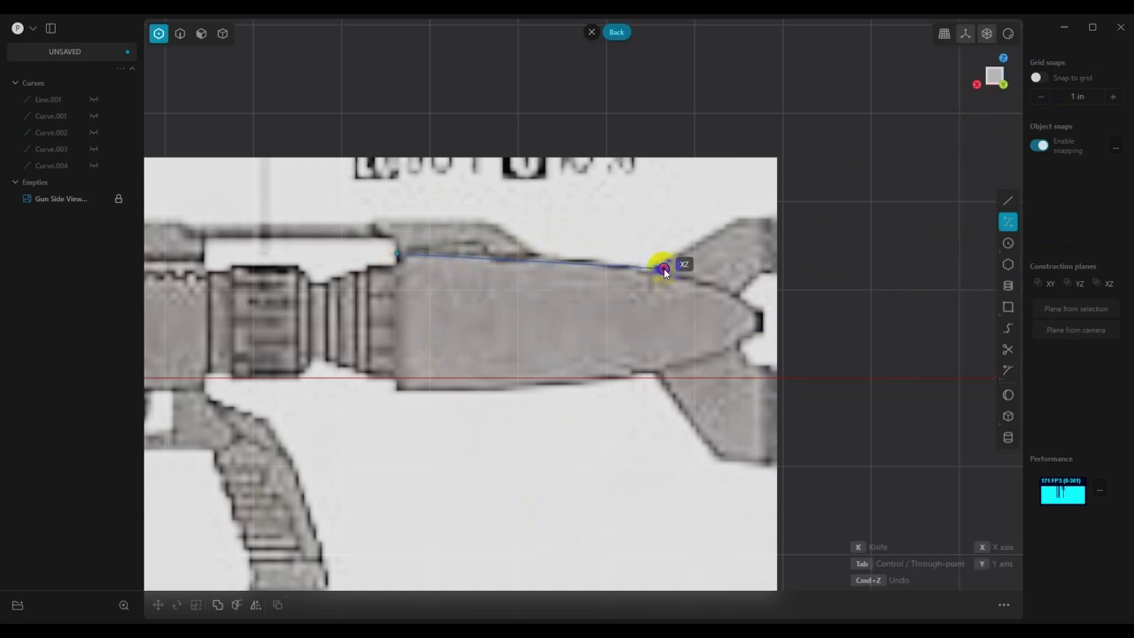
pyautogui.click(754, 308)
pyautogui.press('Return')
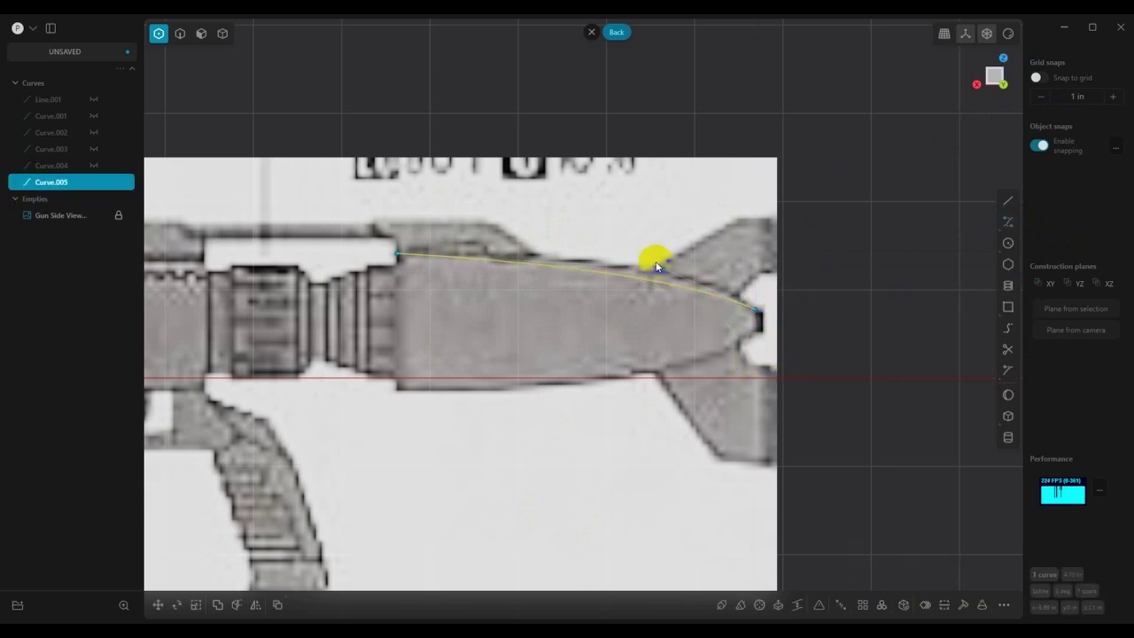
pyautogui.click(774, 334)
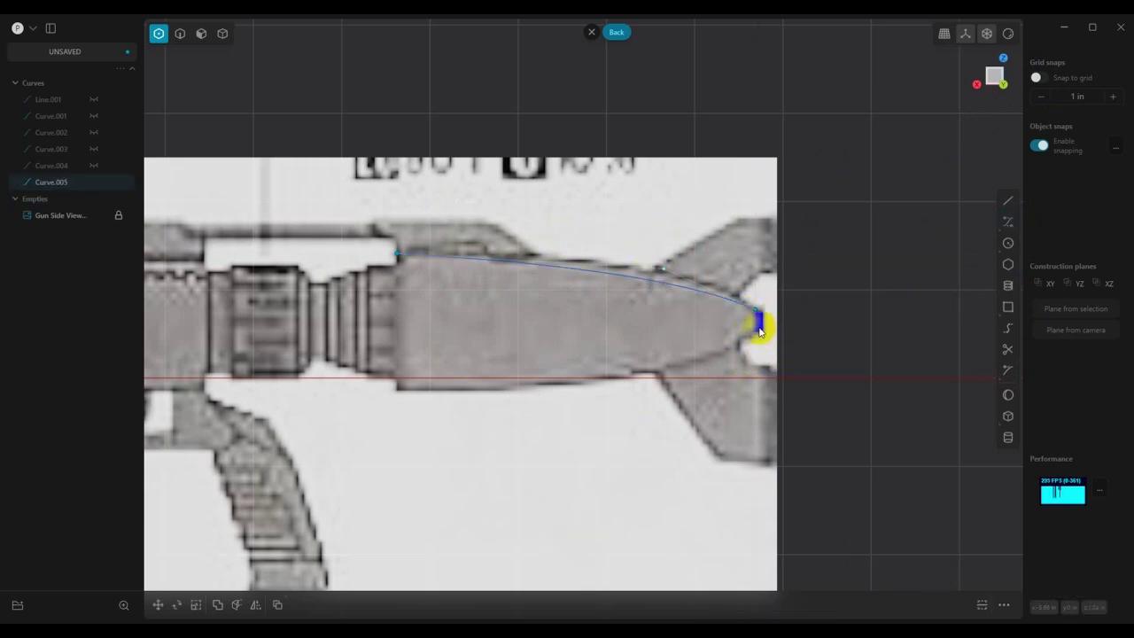
# - Move Curve.005's middle control point about −0.312 in and 0.247 in to follow the nose taper
pyautogui.press('g')
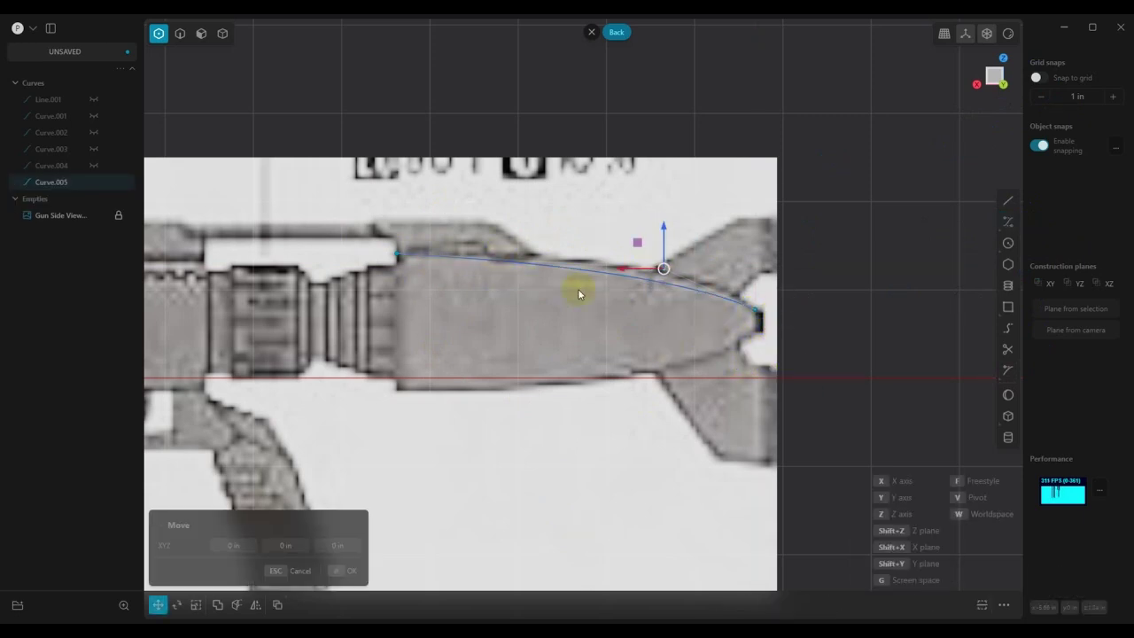
pyautogui.scroll(4, 650, 299)
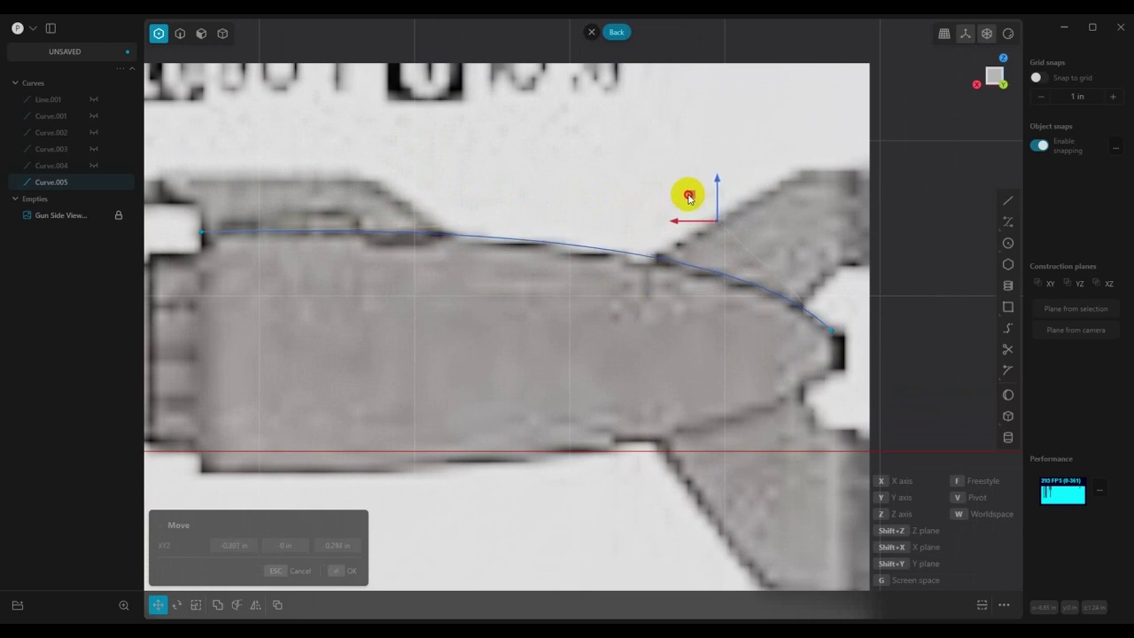
pyautogui.scroll(-2, 610, 349)
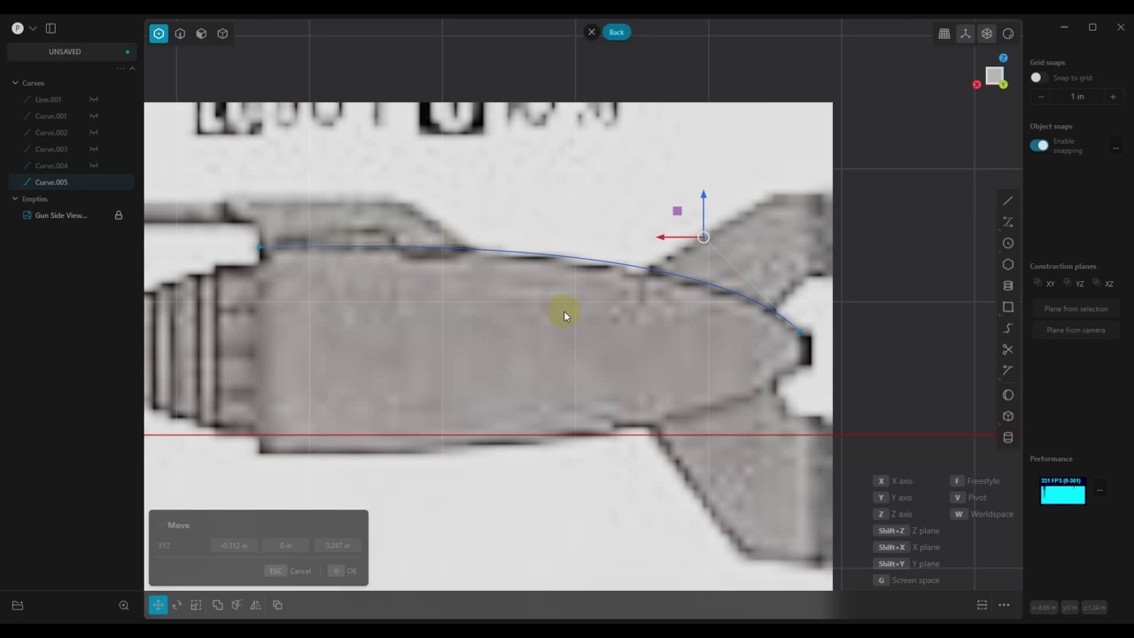
# - Confirm the point move, hide Curve.005, and finish the three-point Curve.006 at the casing tip
pyautogui.click(345, 574)
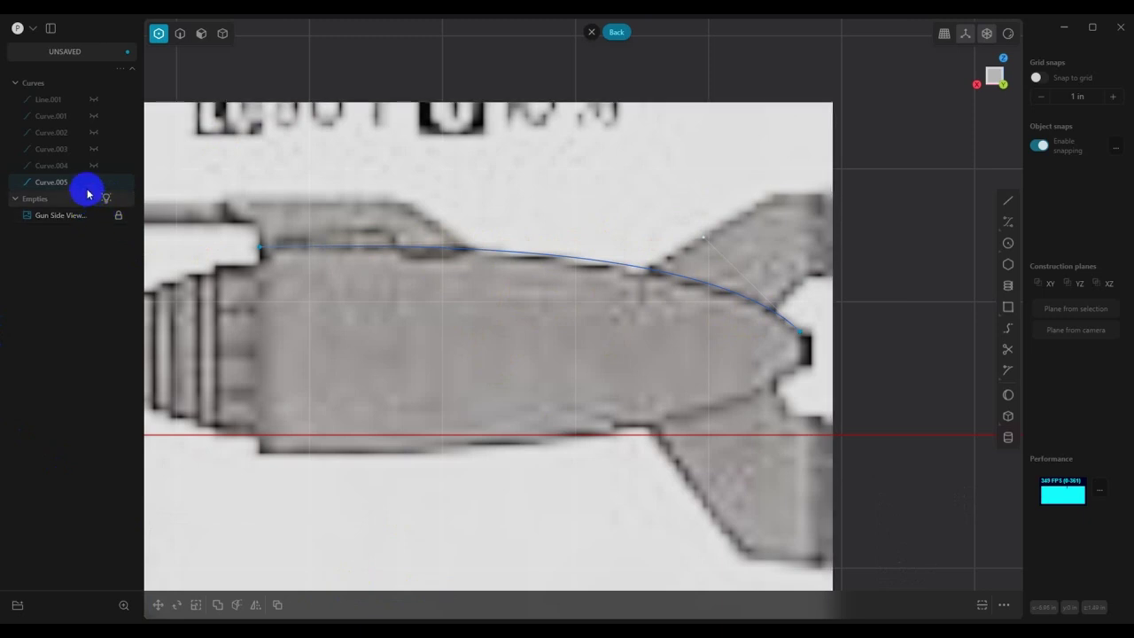
pyautogui.click(91, 182)
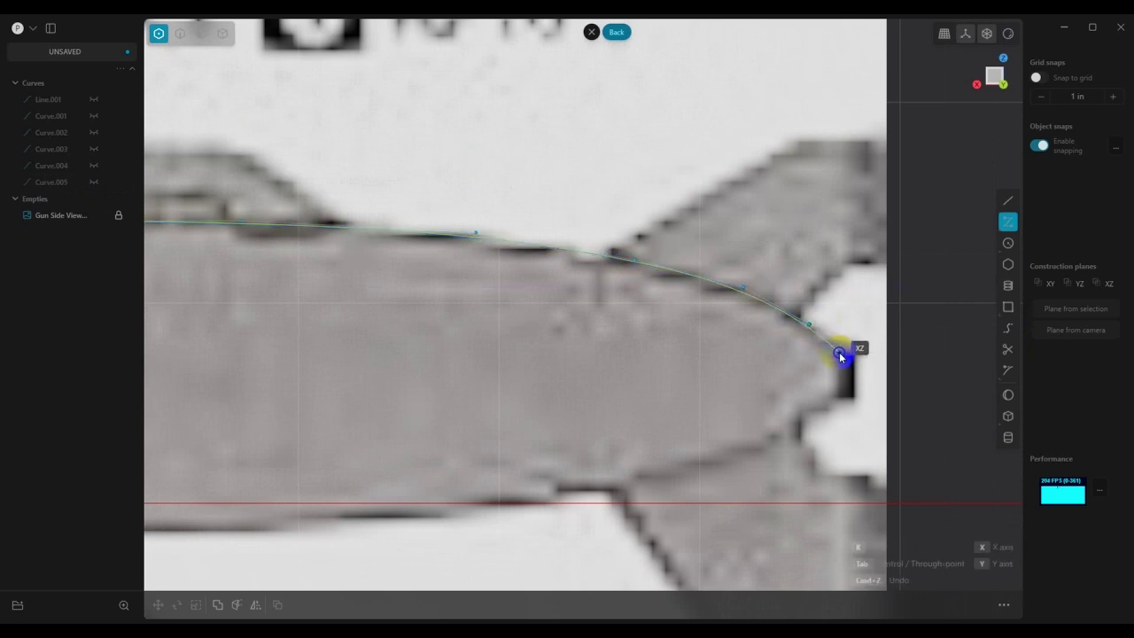
pyautogui.click(840, 354)
pyautogui.press('Return')
pyautogui.scroll(-5, 709, 397)
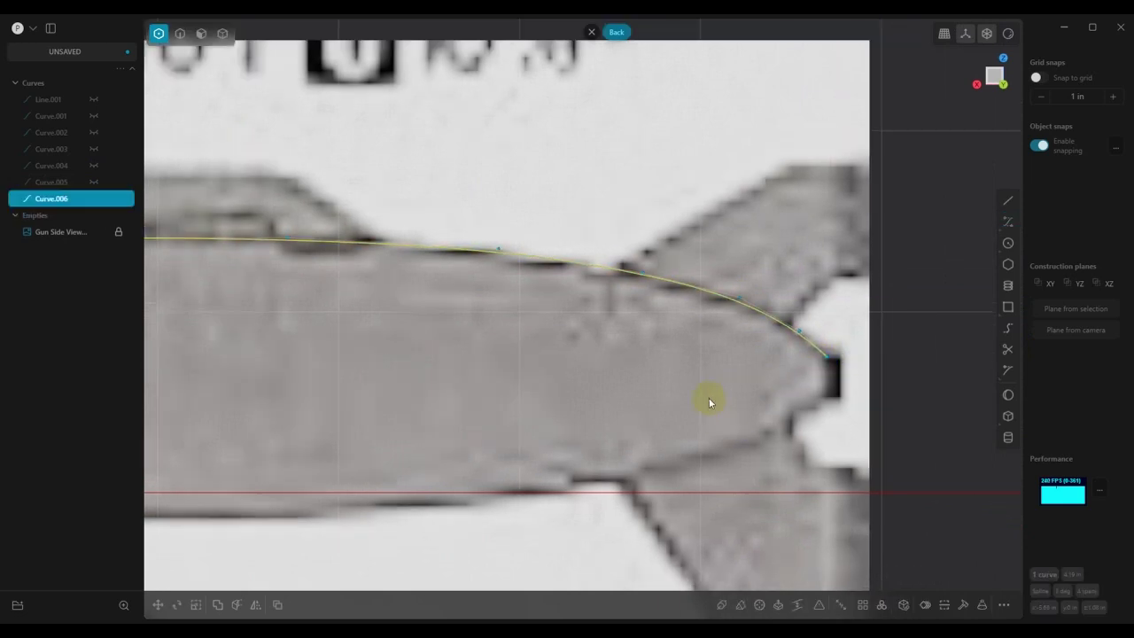
pyautogui.keyDown('shift'); pyautogui.moveTo(570, 415); pyautogui.dragTo(587, 357, button='middle'); pyautogui.keyUp('shift')
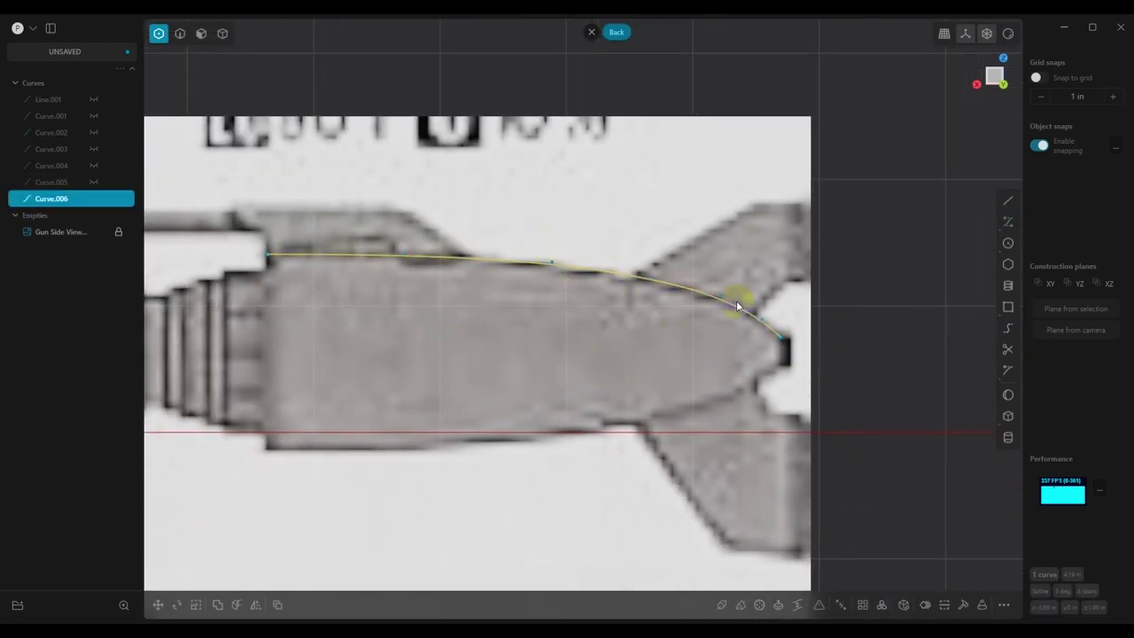
# - Show Curve.005 again and window-select both casing curves
pyautogui.click(75, 229)
pyautogui.click(100, 190)
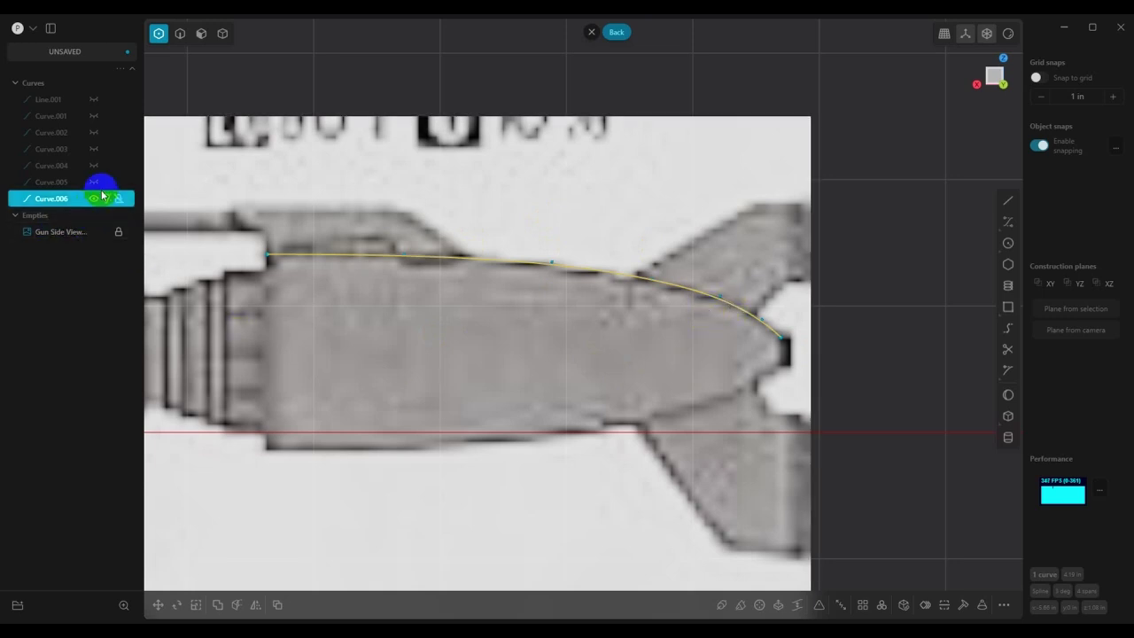
pyautogui.click(93, 181)
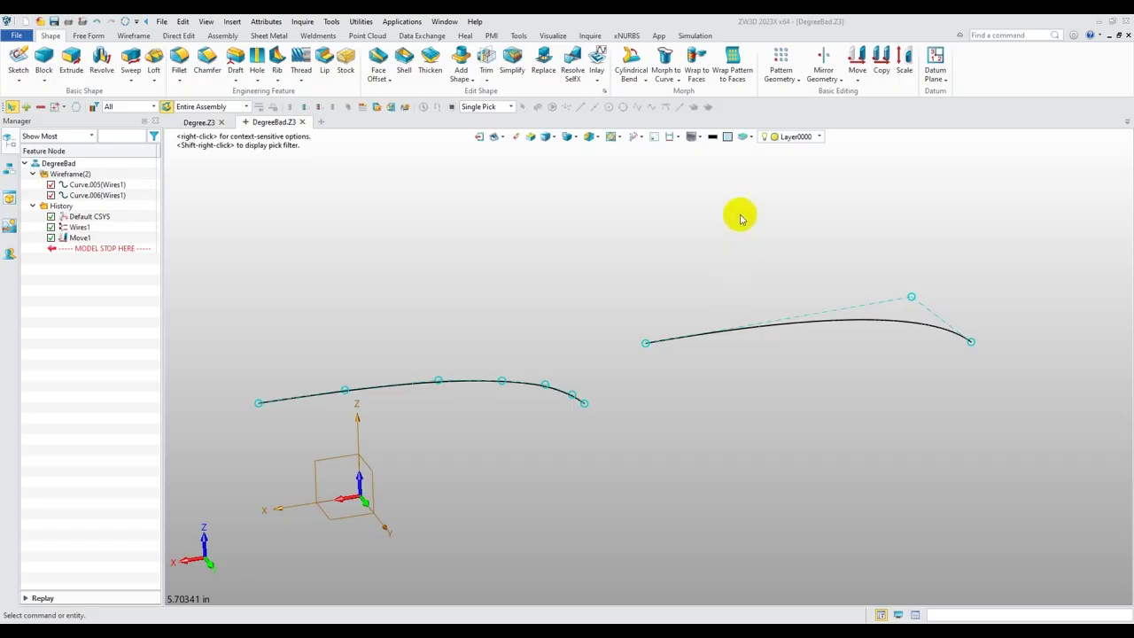
pyautogui.moveTo(739, 215); pyautogui.dragTo(609, 411)
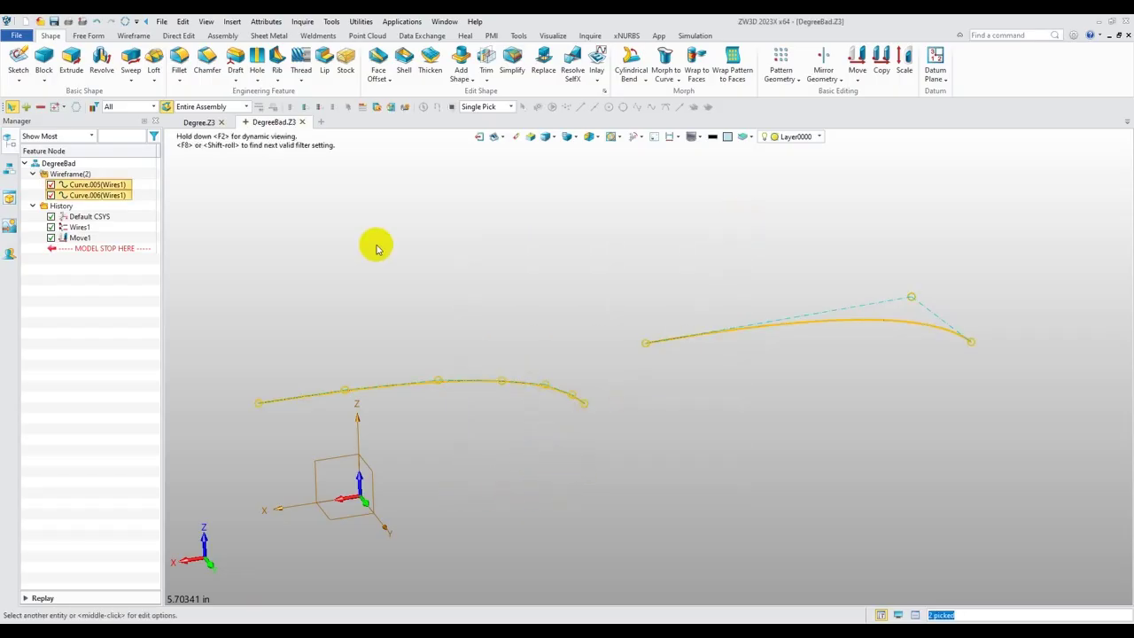
# - Extrude both nose curves 2-sided into surfaces SF1 and SF2 and select the left surface
pyautogui.click(73, 62)
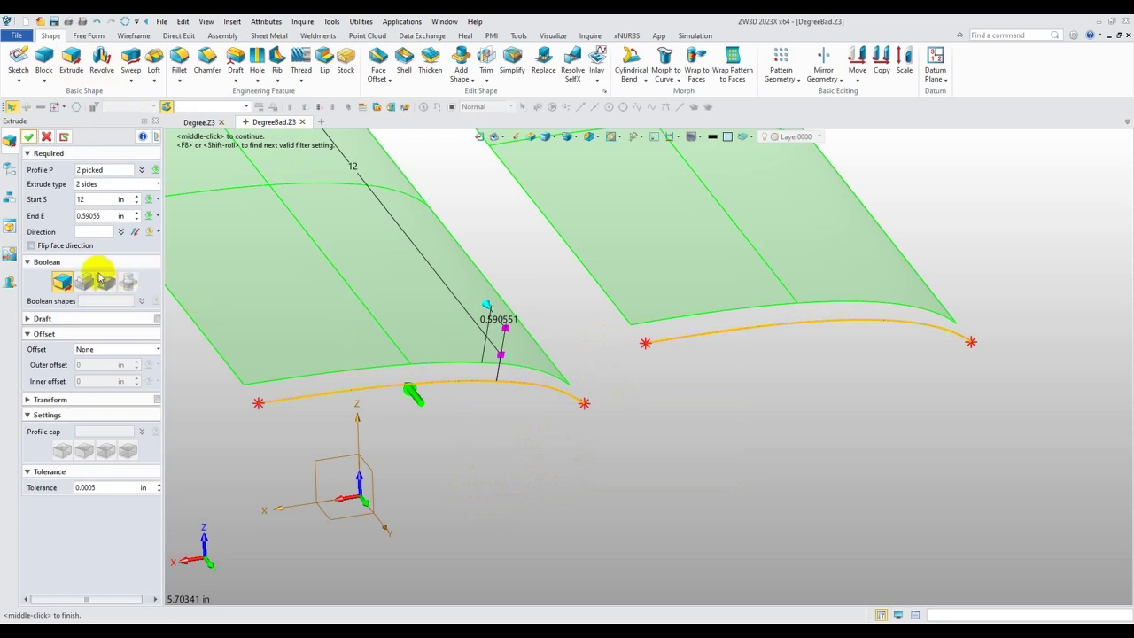
pyautogui.click(27, 136)
pyautogui.moveTo(423, 347); pyautogui.dragTo(730, 496, button='middle')
pyautogui.scroll(-5, 730, 496)
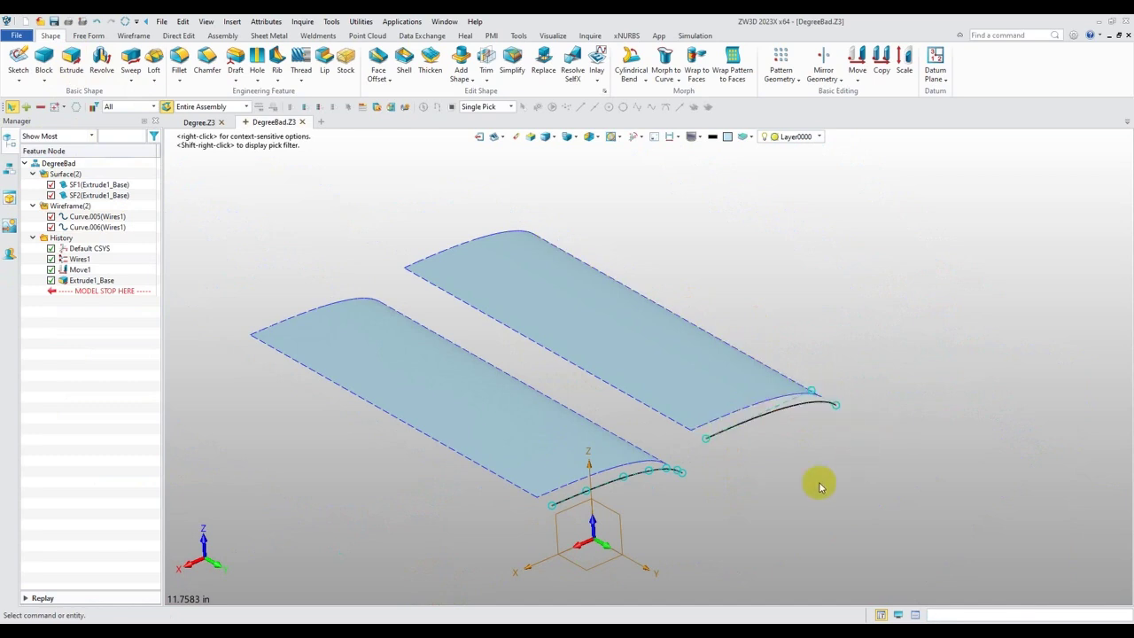
pyautogui.click(536, 425)
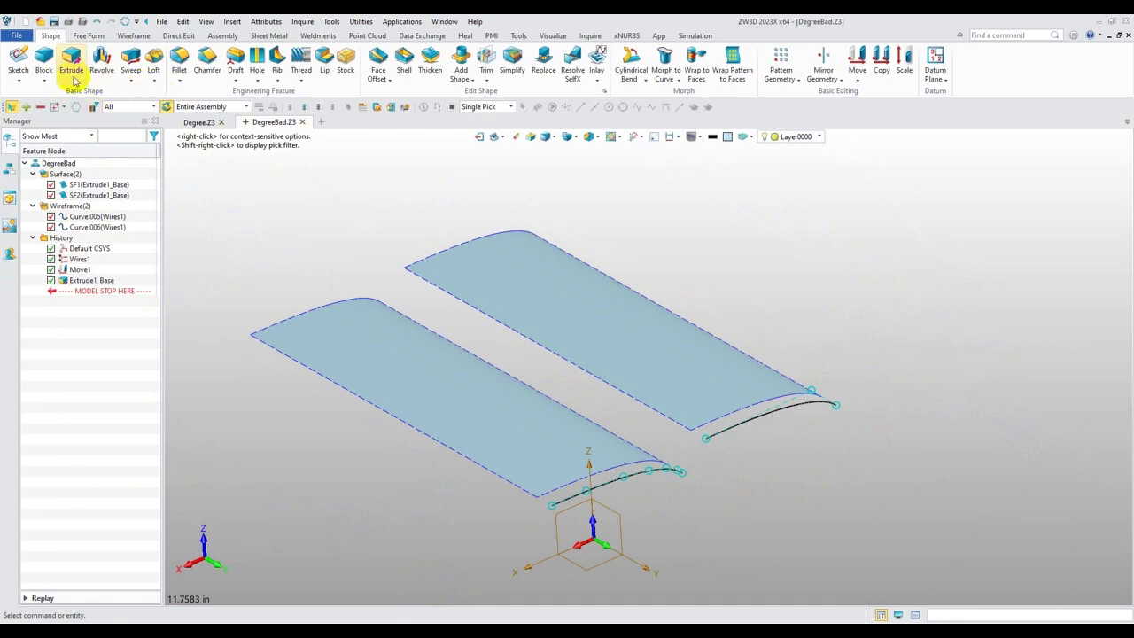
pyautogui.click(588, 35)
# - Apply Analyze Faces zebra stripes to SF1 and SF2, inspect them from several angles, and accept
pyautogui.click(388, 61)
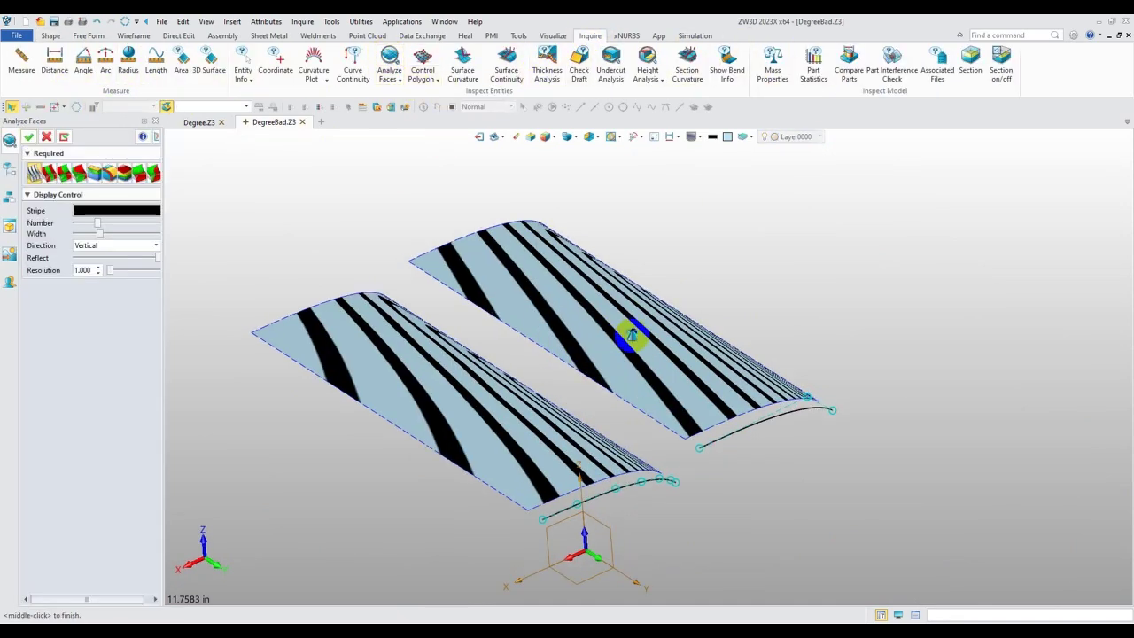
pyautogui.moveTo(632, 329); pyautogui.dragTo(608, 360, button='middle')
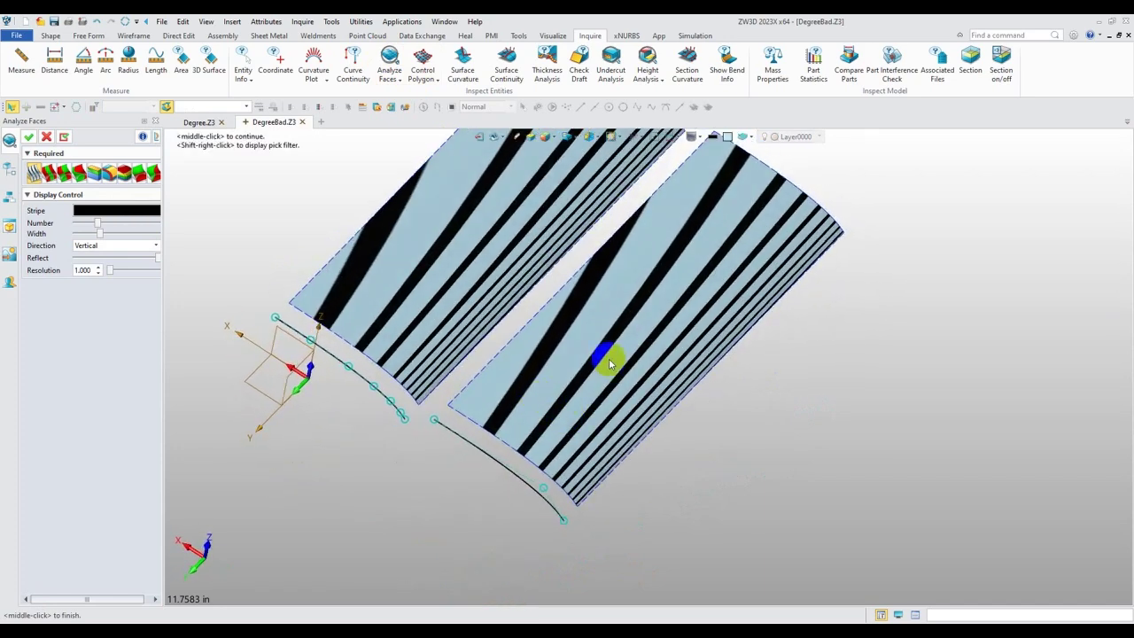
pyautogui.moveTo(703, 325); pyautogui.dragTo(666, 394, button='middle')
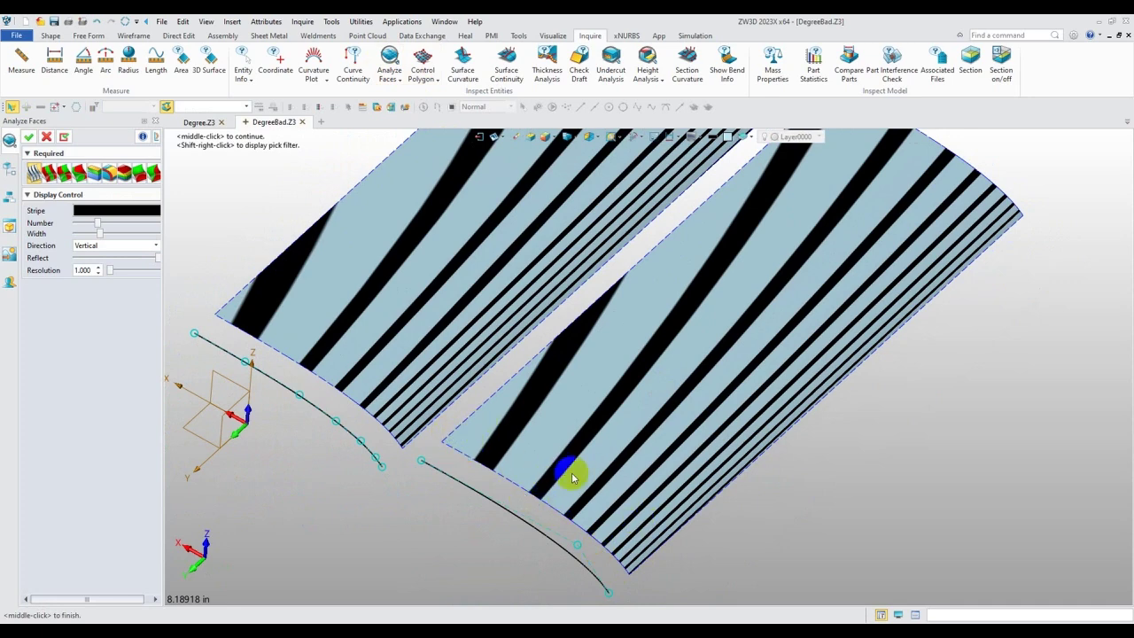
pyautogui.scroll(5, 372, 434)
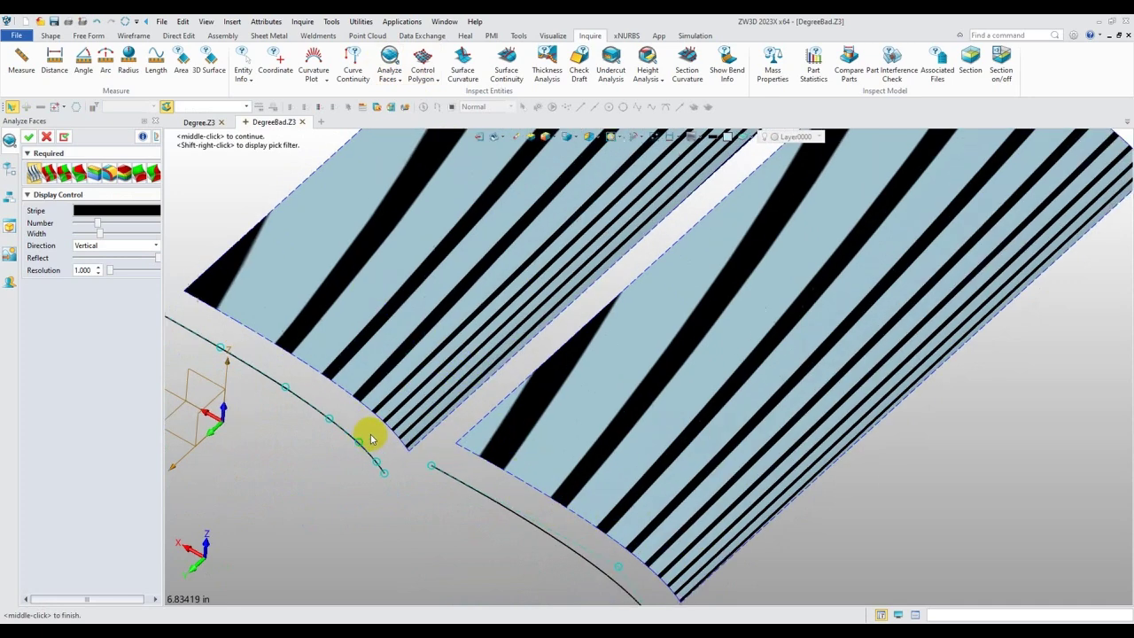
pyautogui.moveTo(405, 417); pyautogui.dragTo(451, 380, button='middle')
pyautogui.scroll(-5, 470, 354)
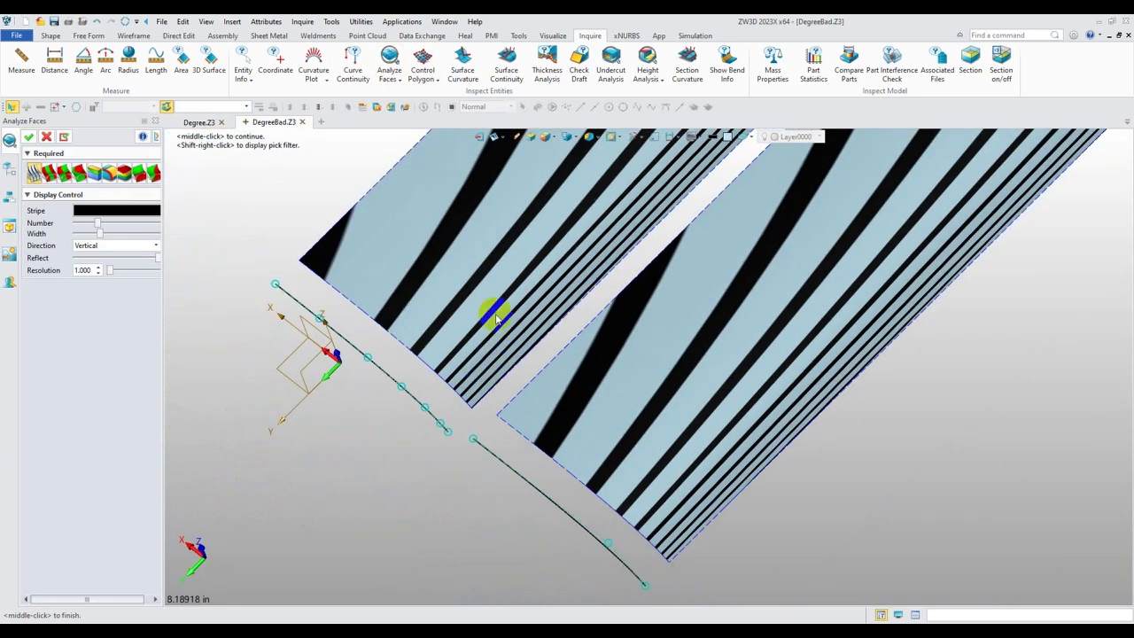
pyautogui.moveTo(493, 309); pyautogui.dragTo(668, 388, button='middle')
pyautogui.scroll(-2, 540, 331)
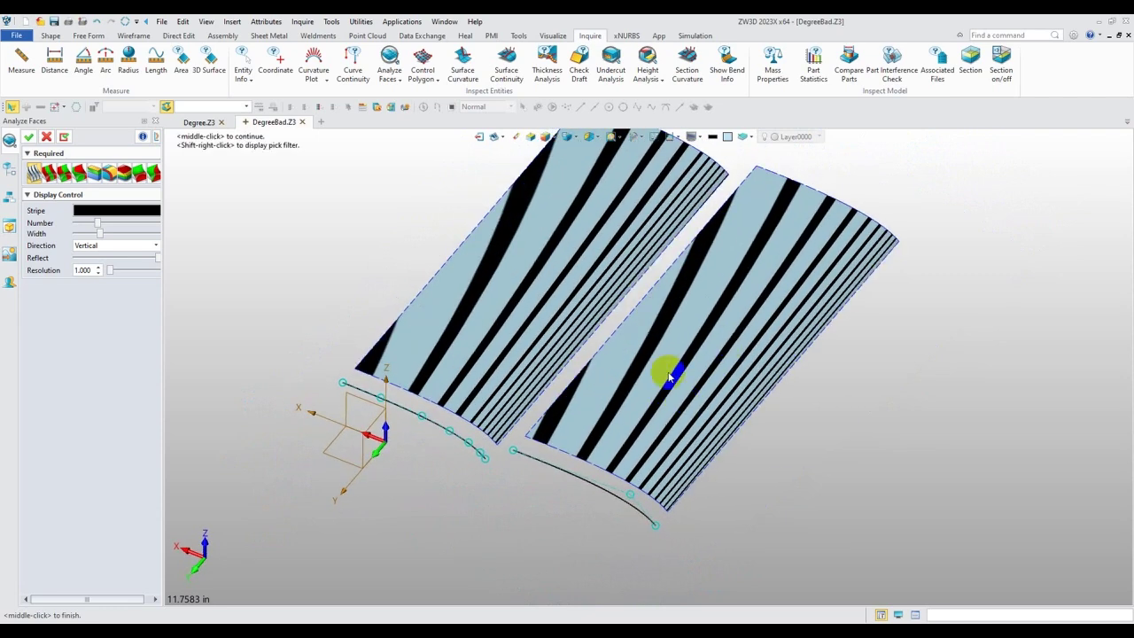
pyautogui.click(29, 136)
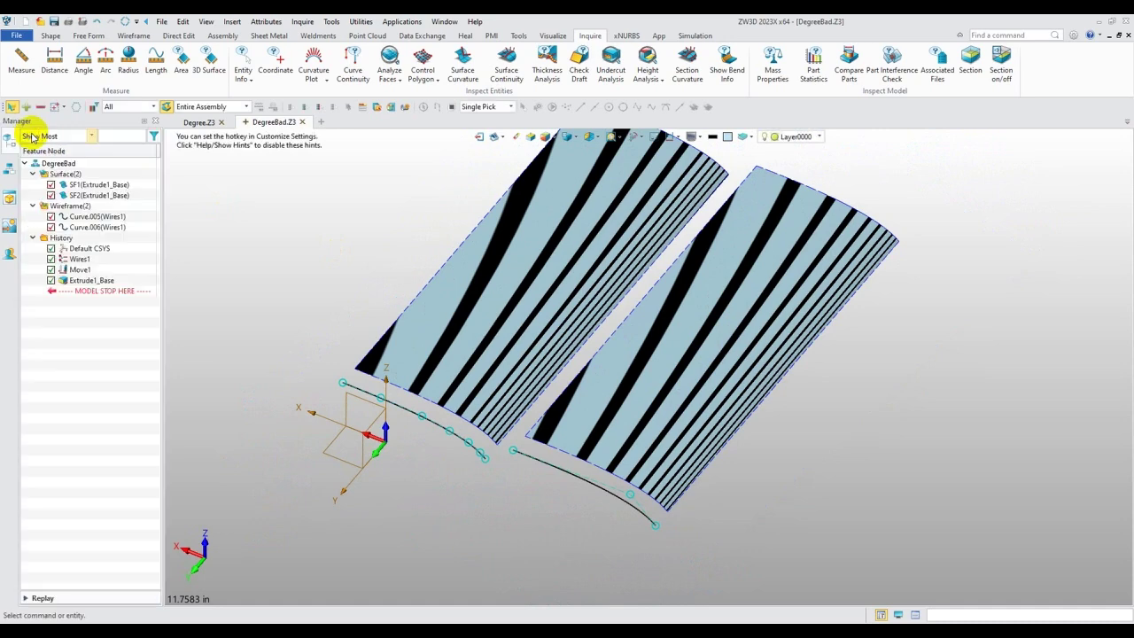
# - Display curvature combs on Curve.006 and Curve.005
pyautogui.rightClick(432, 434)
pyautogui.click(459, 210)
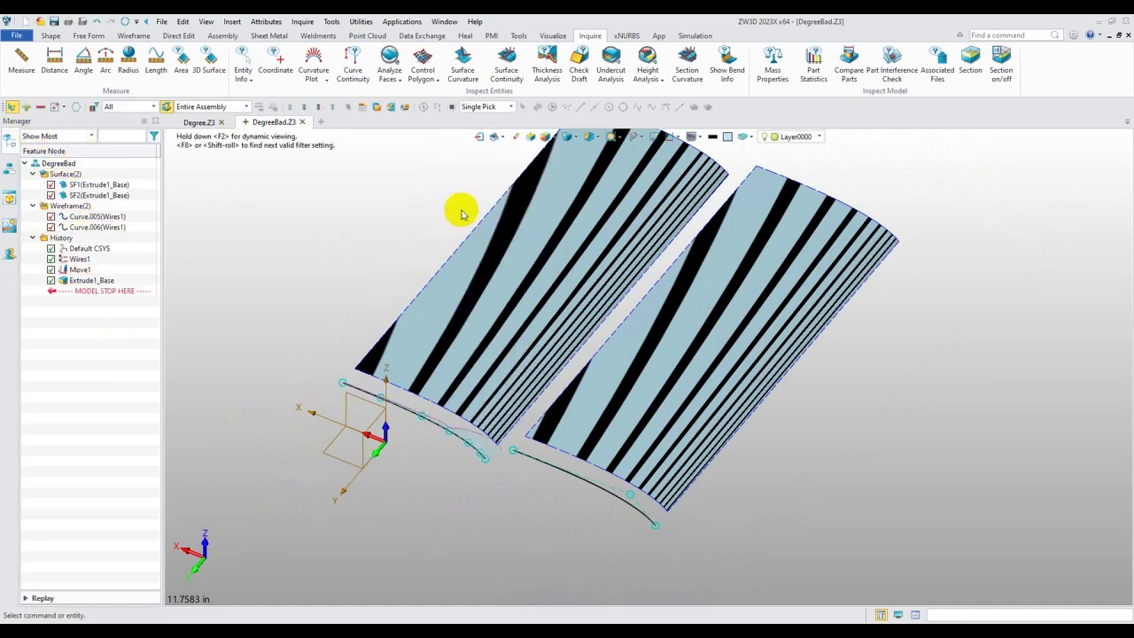
pyautogui.click(577, 493)
pyautogui.rightClick(578, 494)
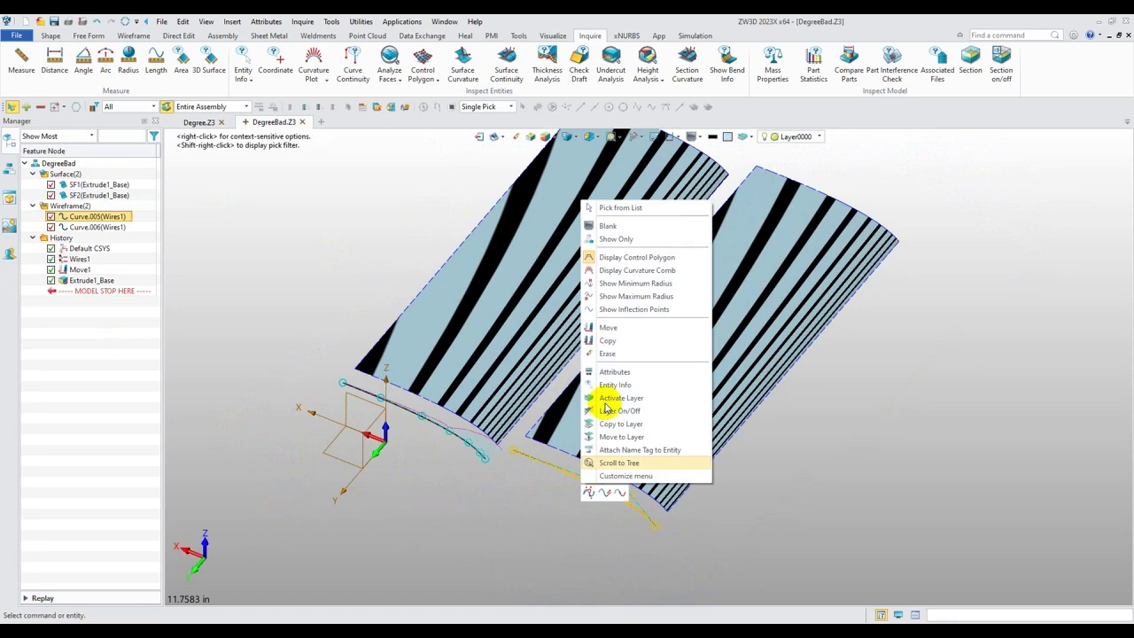
pyautogui.click(611, 270)
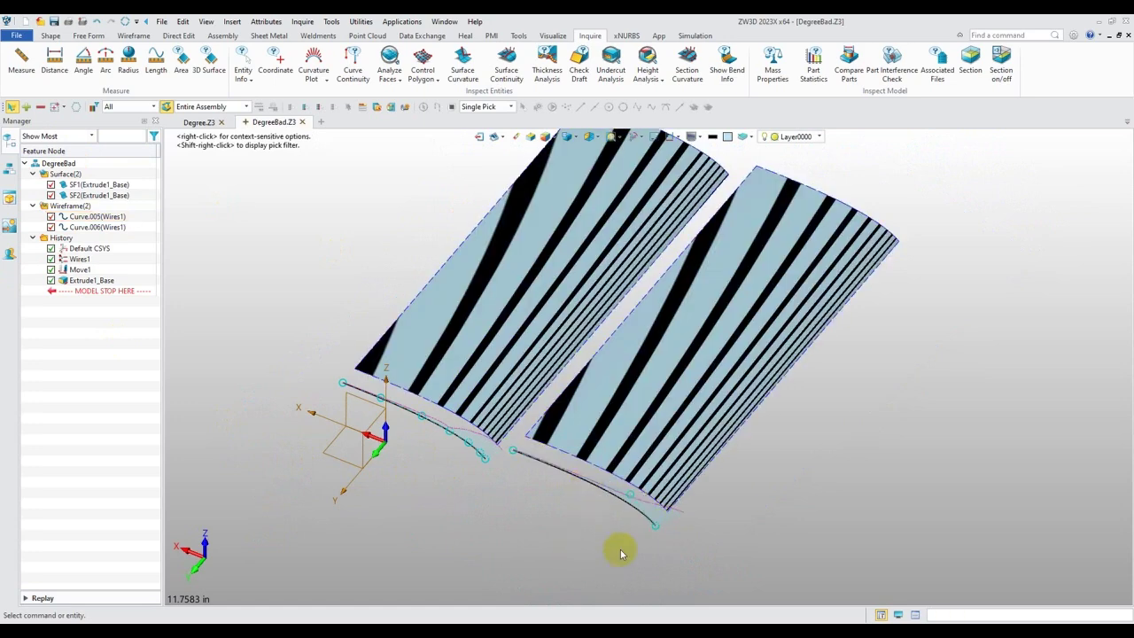
pyautogui.moveTo(618, 549)
pyautogui.mouseDown(button='middle')
pyautogui.moveTo(618, 526)
pyautogui.moveTo(614, 553)
pyautogui.mouseUp(button='middle')
pyautogui.scroll(5, 592, 529)
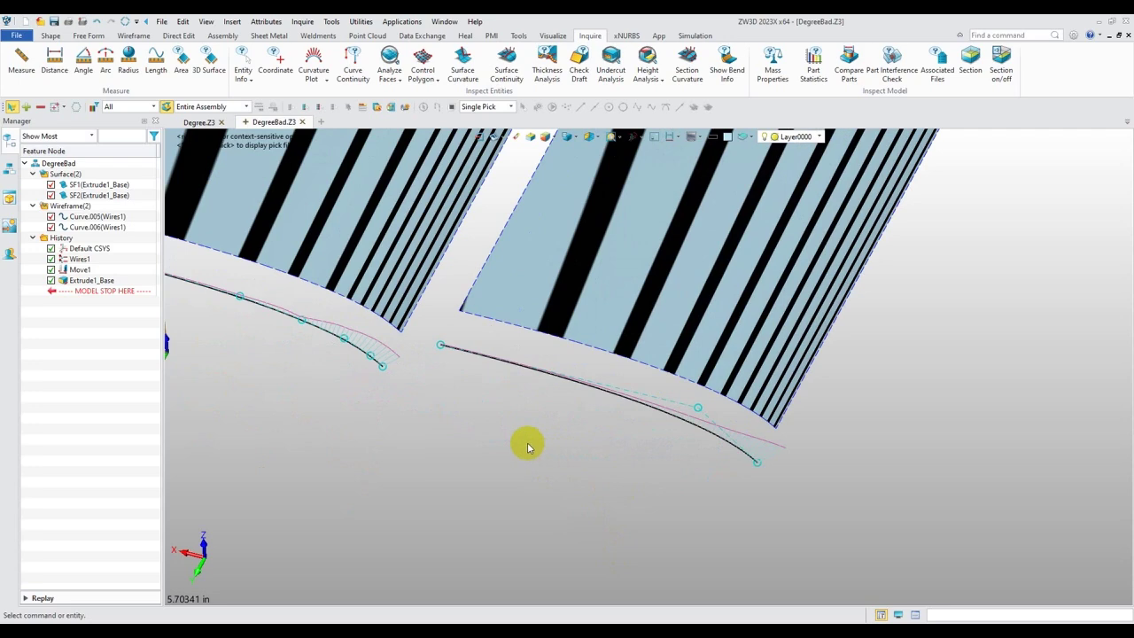
# - Hide SF1 and SF2 to inspect the combed curves, then show both surfaces again
pyautogui.click(50, 185)
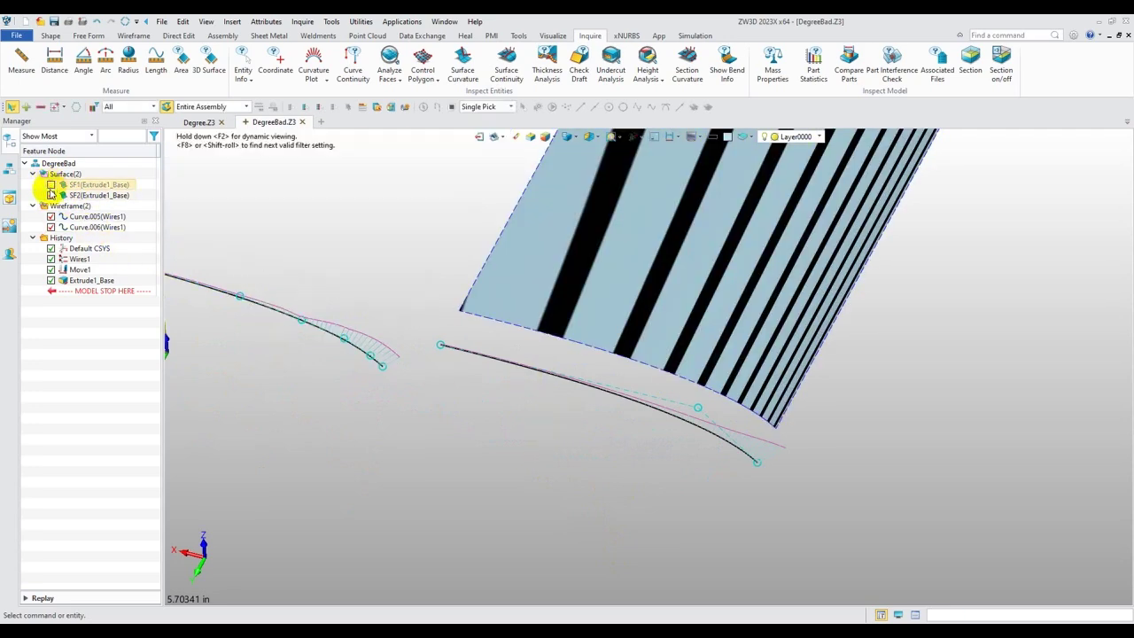
pyautogui.click(50, 194)
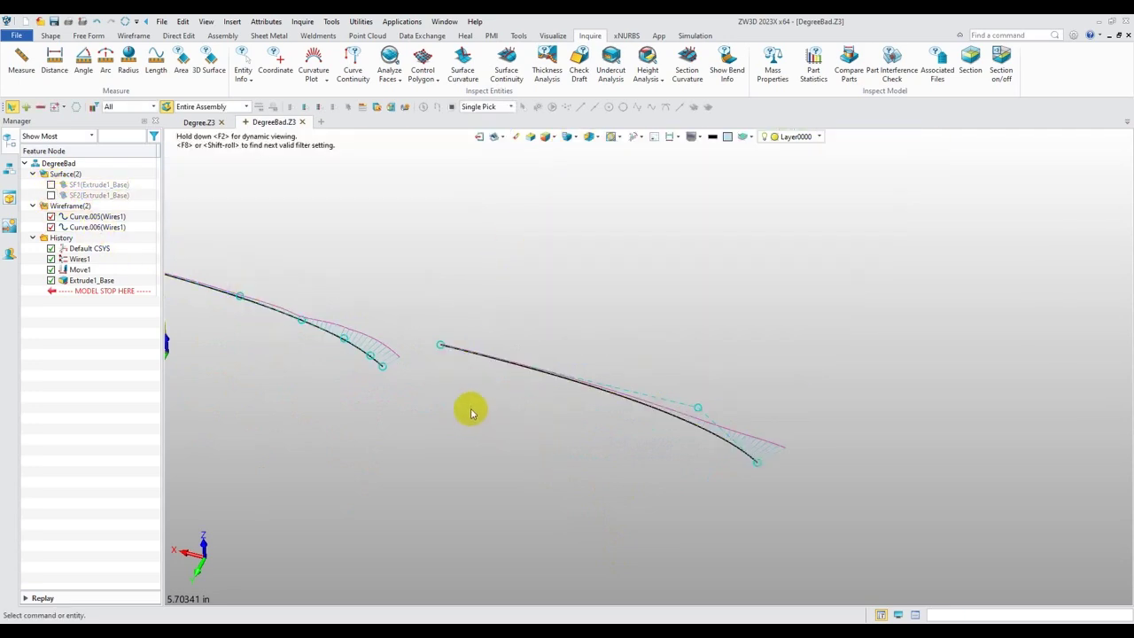
pyautogui.moveTo(471, 413); pyautogui.dragTo(600, 379, button='middle')
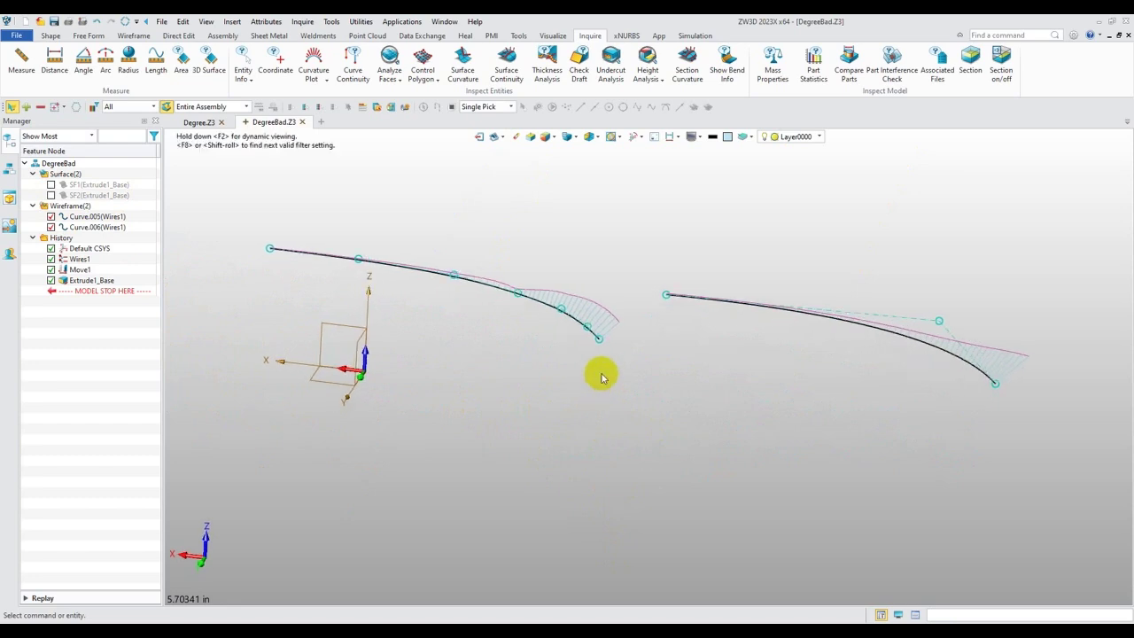
pyautogui.moveTo(736, 357); pyautogui.dragTo(701, 380, button='right')
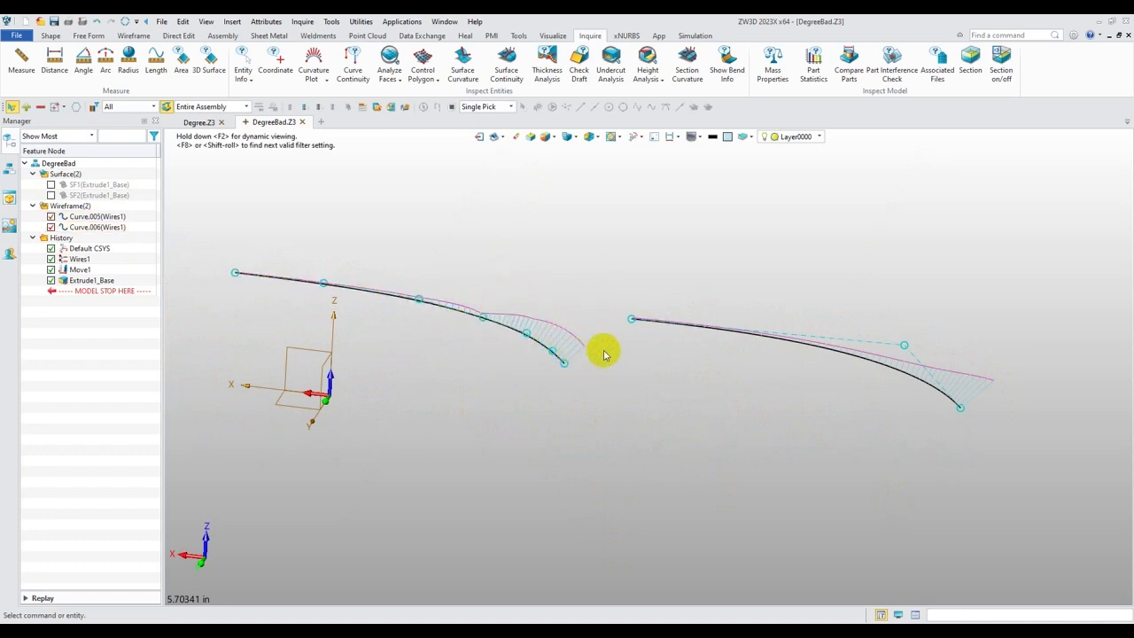
pyautogui.moveTo(603, 349); pyautogui.dragTo(622, 371, button='middle')
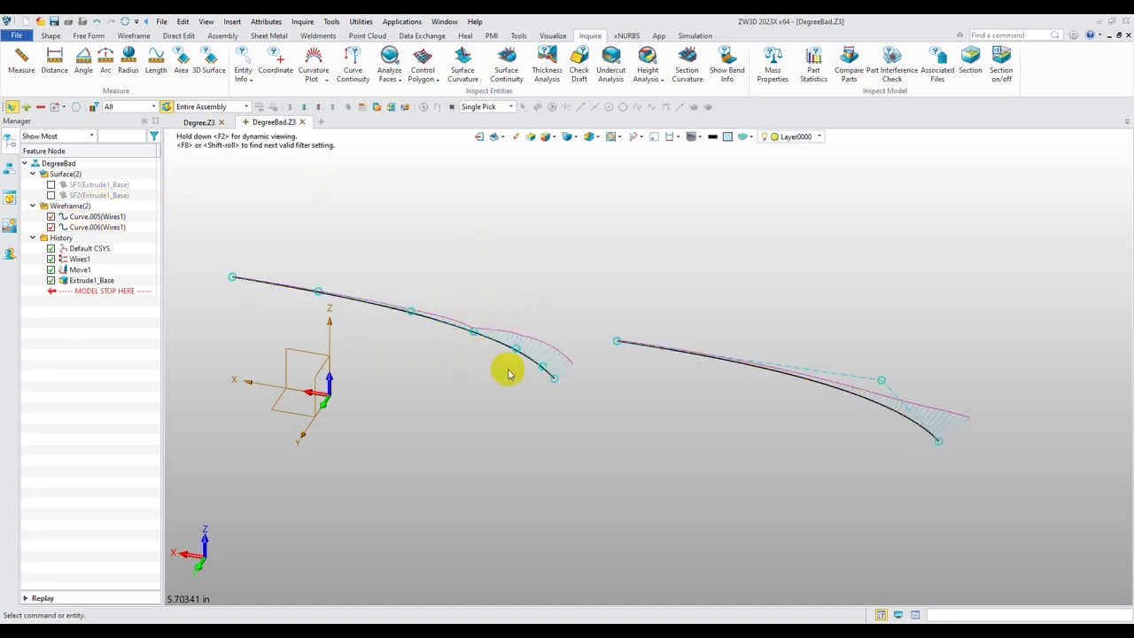
pyautogui.click(51, 195)
pyautogui.click(50, 184)
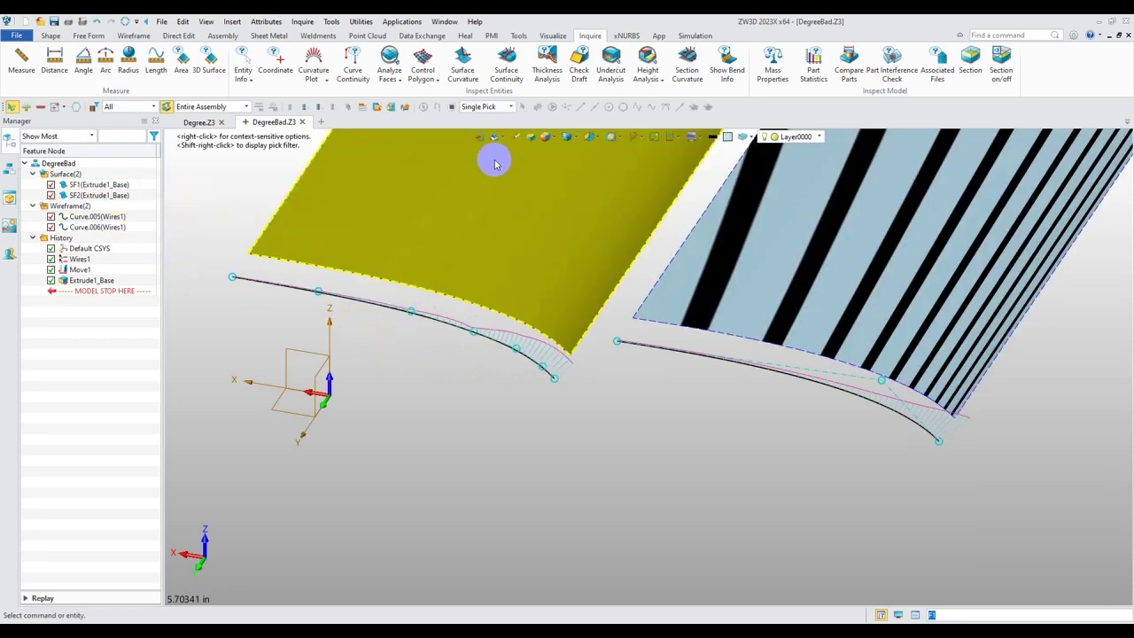
# - Reopen Analyze Faces with 54 zebra stripes and zoom in on both nose surfaces
pyautogui.click(387, 68)
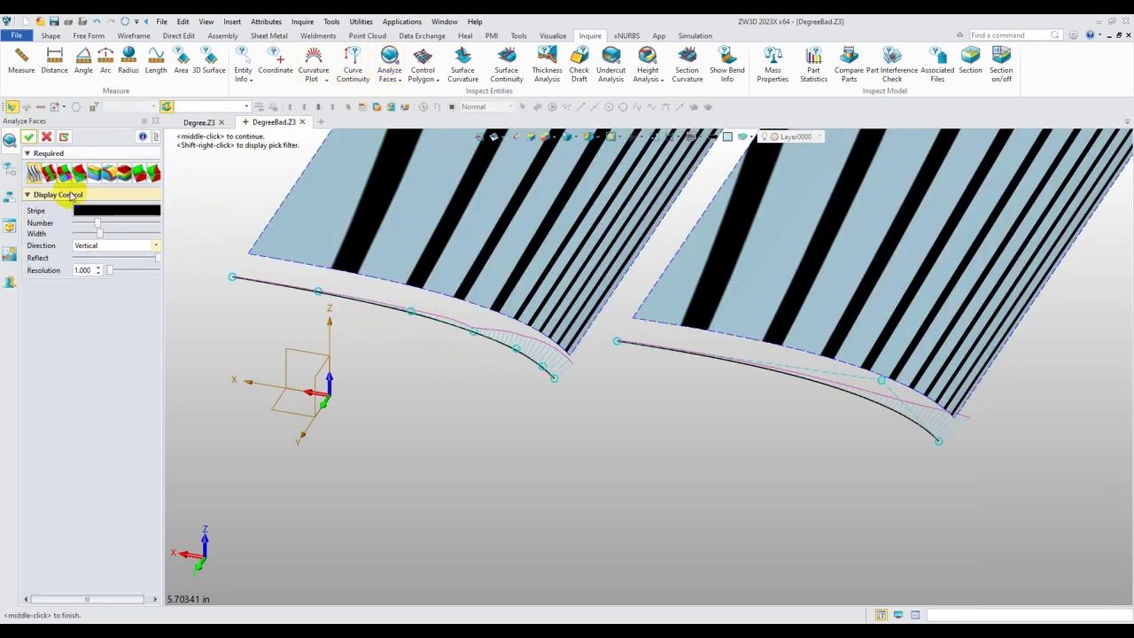
pyautogui.moveTo(101, 223); pyautogui.dragTo(149, 222)
pyautogui.moveTo(704, 345); pyautogui.dragTo(613, 454, button='middle')
pyautogui.scroll(-3, 614, 454)
pyautogui.scroll(5, 576, 407)
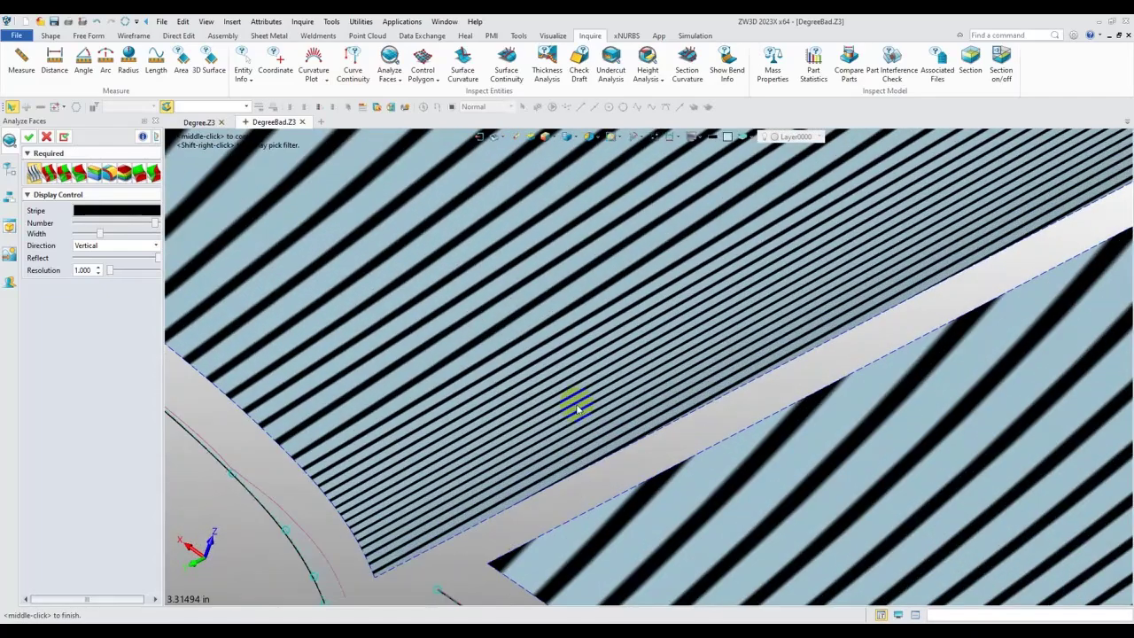
pyautogui.scroll(4, 631, 376)
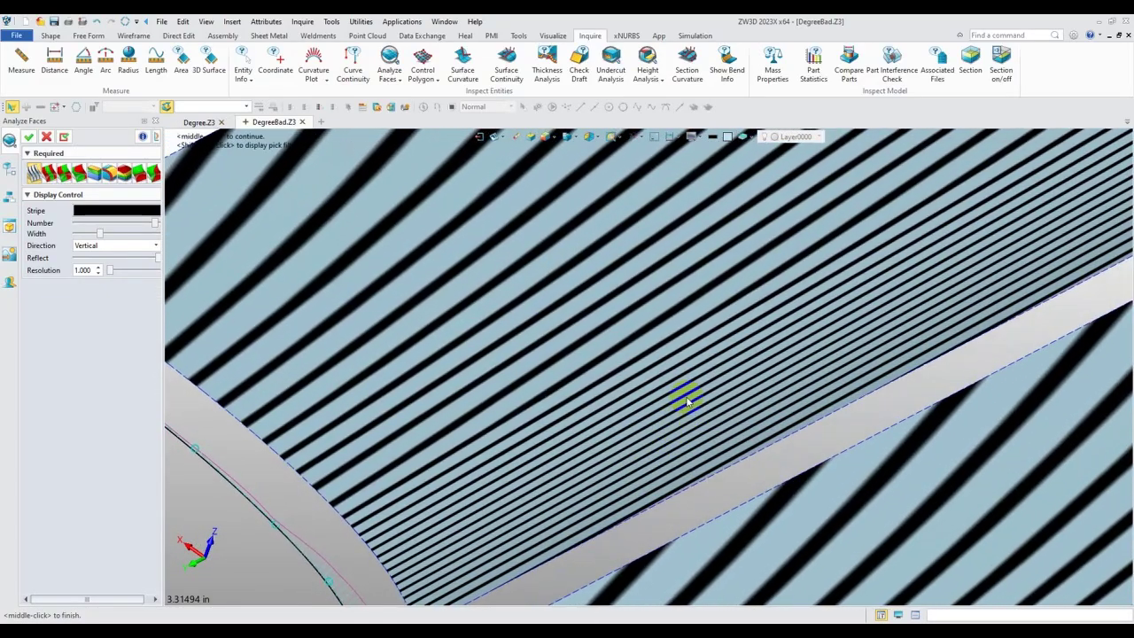
pyautogui.scroll(-2, 651, 416)
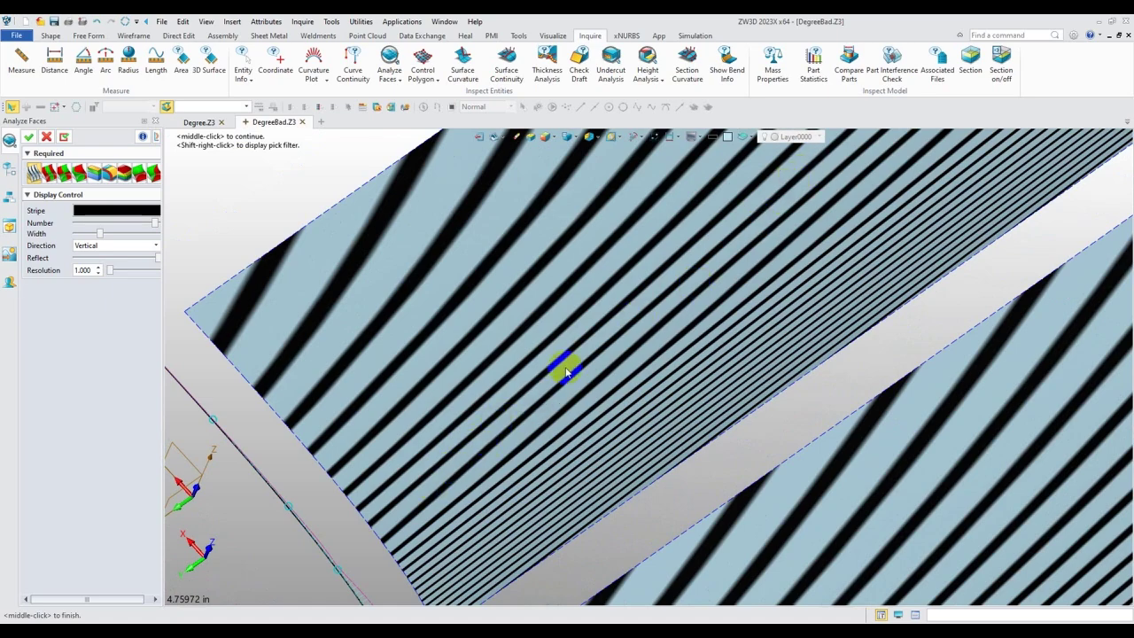
pyautogui.moveTo(868, 494); pyautogui.dragTo(709, 498, button='middle')
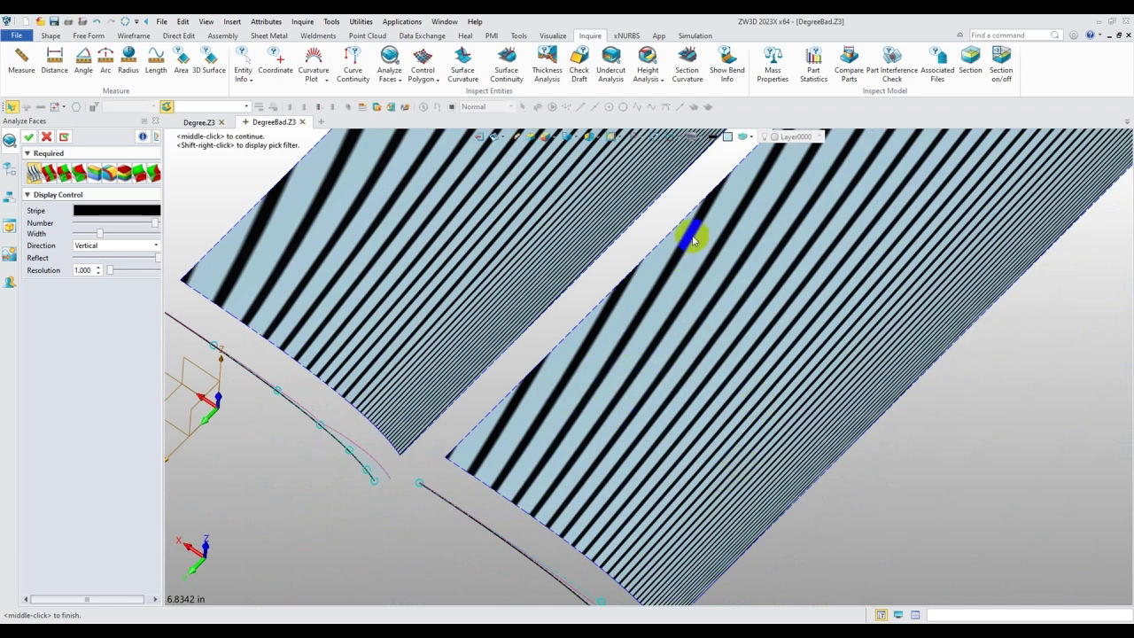
pyautogui.moveTo(774, 453); pyautogui.dragTo(660, 423, button='middle')
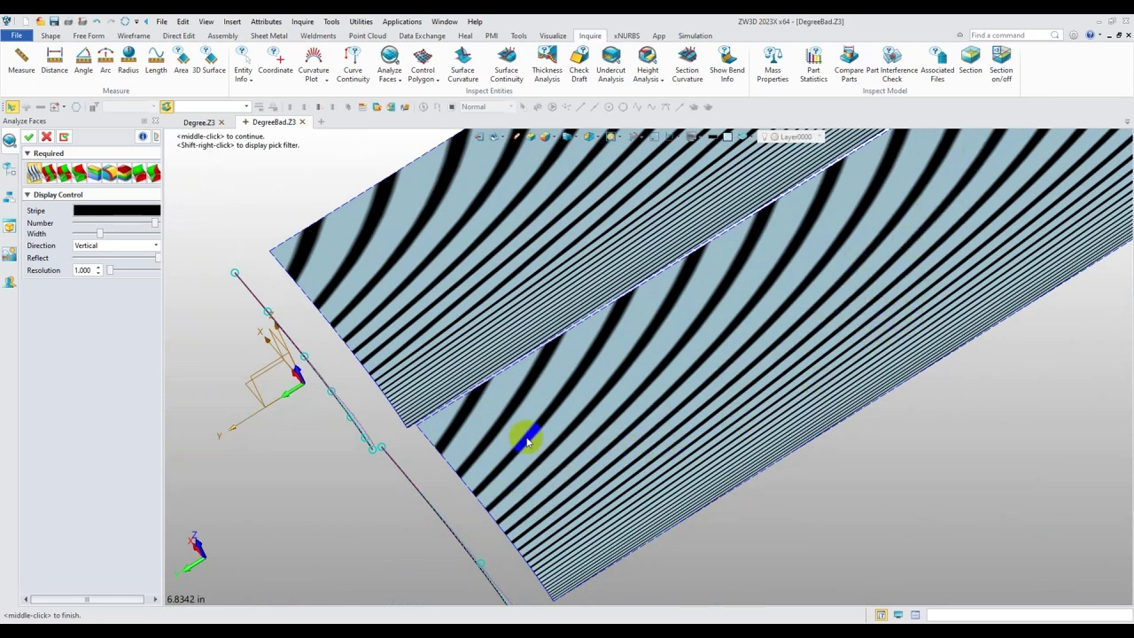
pyautogui.moveTo(687, 511); pyautogui.dragTo(652, 436, button='middle')
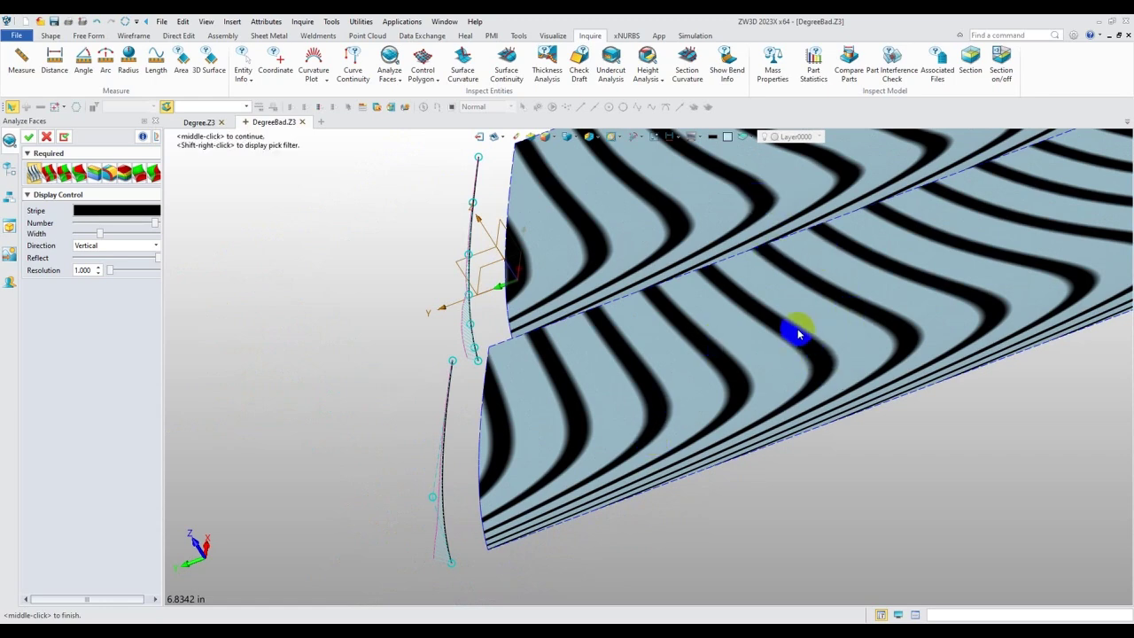
pyautogui.moveTo(729, 262); pyautogui.dragTo(607, 336, button='middle')
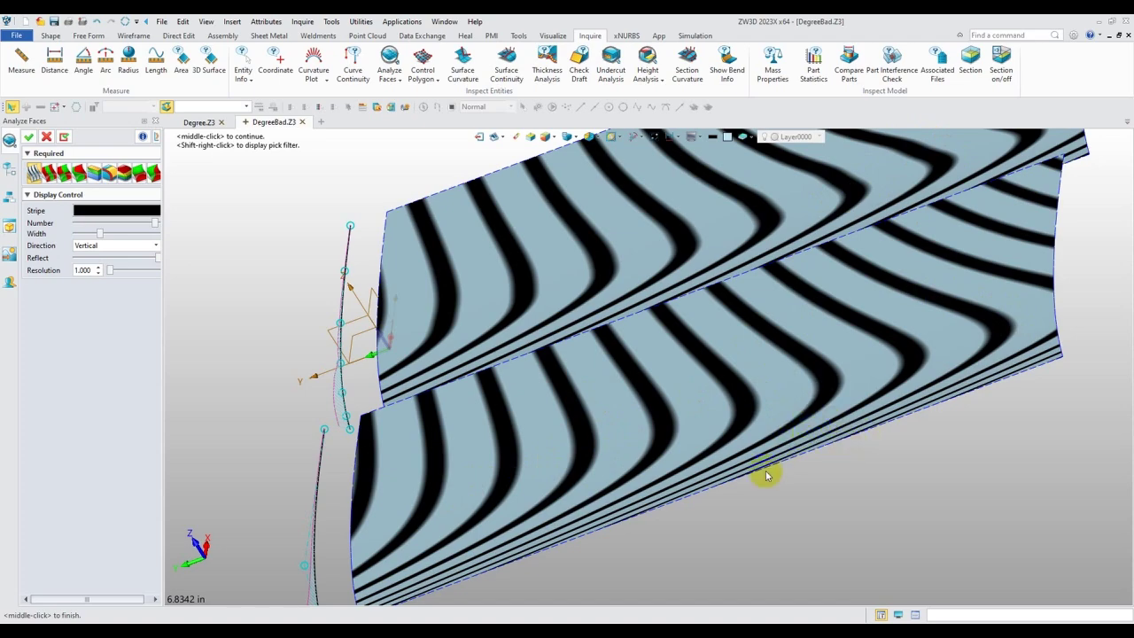
pyautogui.moveTo(764, 470); pyautogui.dragTo(814, 432, button='middle')
pyautogui.scroll(-5, 775, 390)
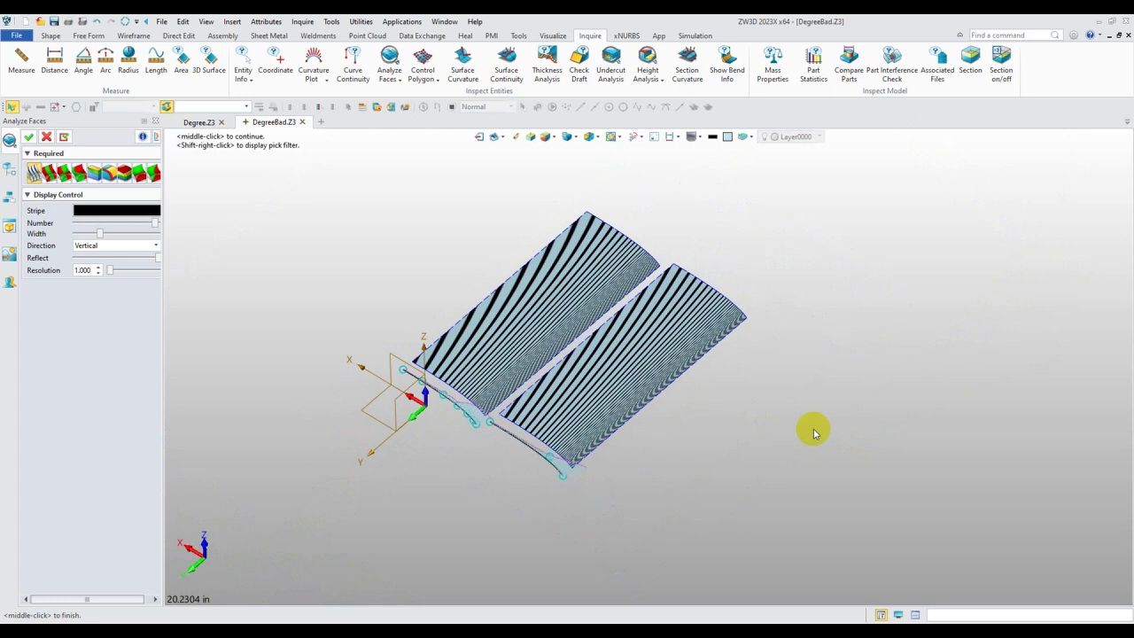